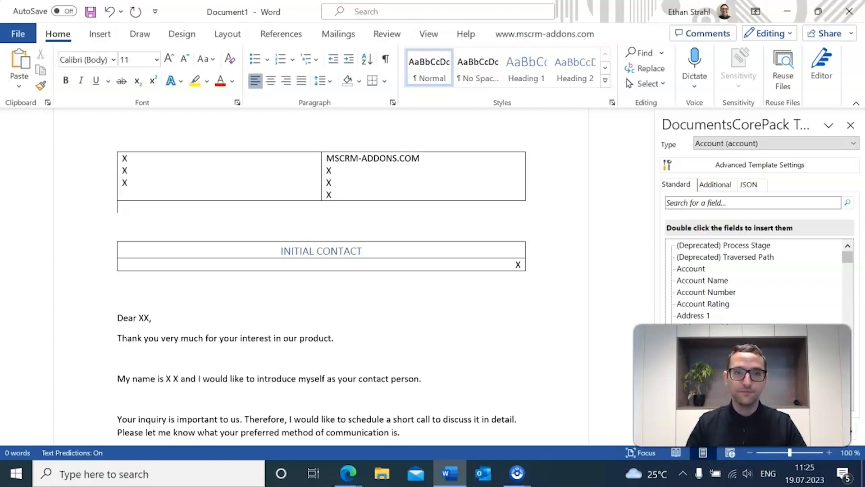
Examine the X placeholders throughout the letter template and compare them with the completed sample letter DemoResult.docx.
{"action": "left_click_drag", "start_coordinate": [144, 183], "coordinate": [130, 172]}
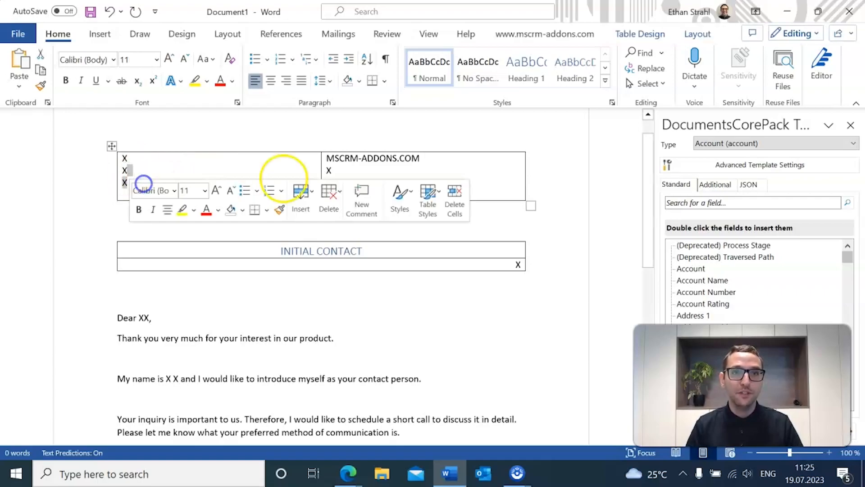
{"action": "left_click", "coordinate": [399, 170]}
{"action": "type", "text": "X X"}
{"action": "scroll", "coordinate": [347, 139], "scroll_direction": "down", "scroll_amount": 2}
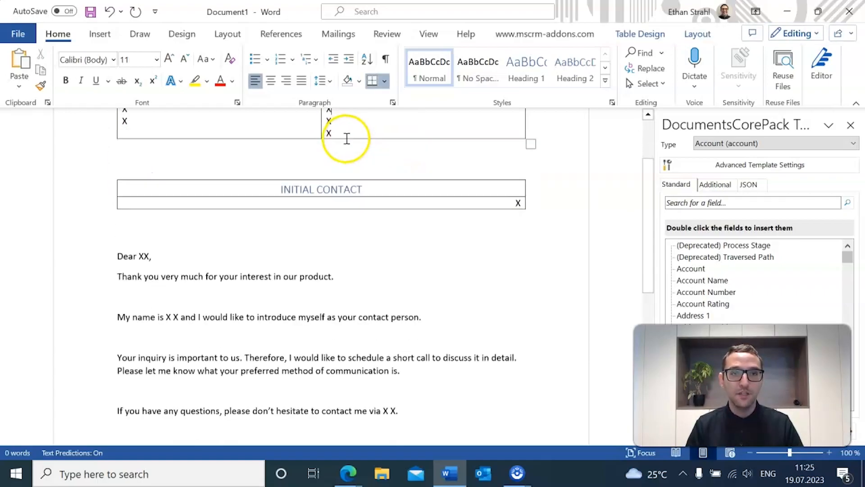
{"action": "scroll", "coordinate": [462, 204], "scroll_direction": "down", "scroll_amount": 3}
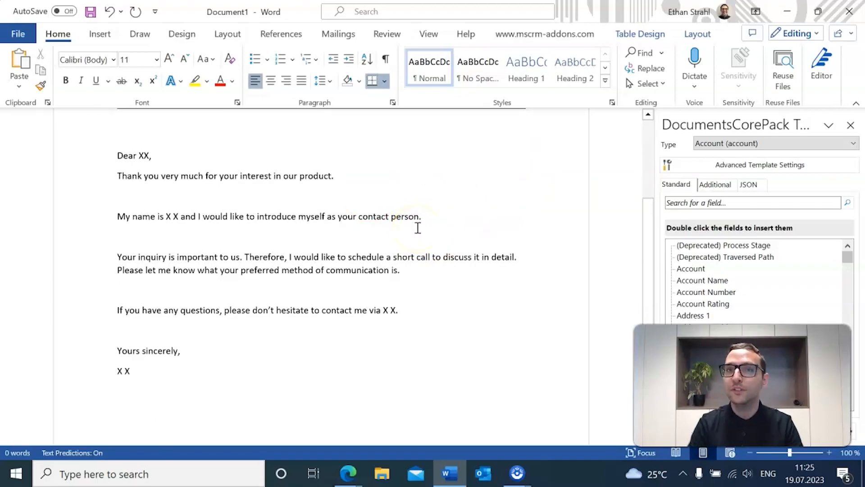
{"action": "scroll", "coordinate": [418, 227], "scroll_direction": "up", "scroll_amount": 5}
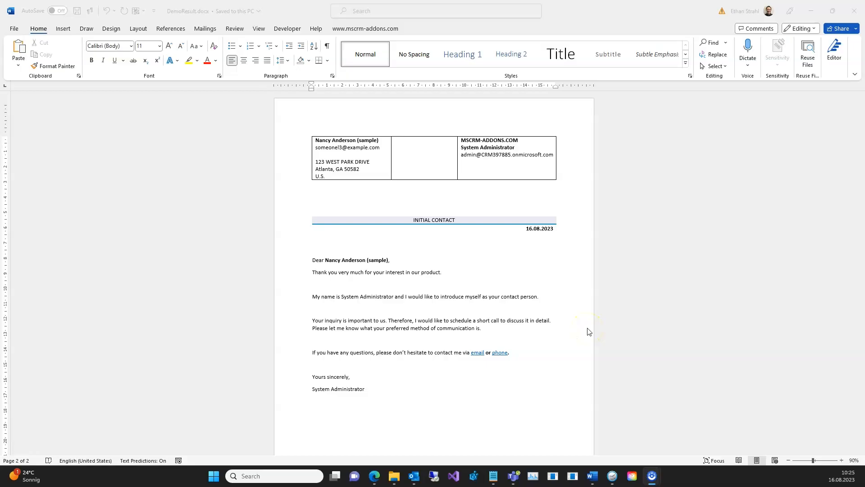
{"action": "left_click", "coordinate": [518, 271]}
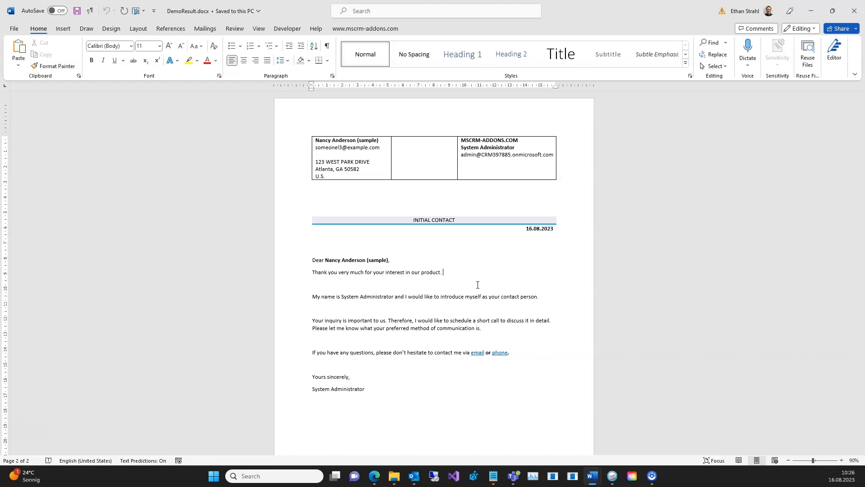
{"action": "left_click", "coordinate": [483, 276]}
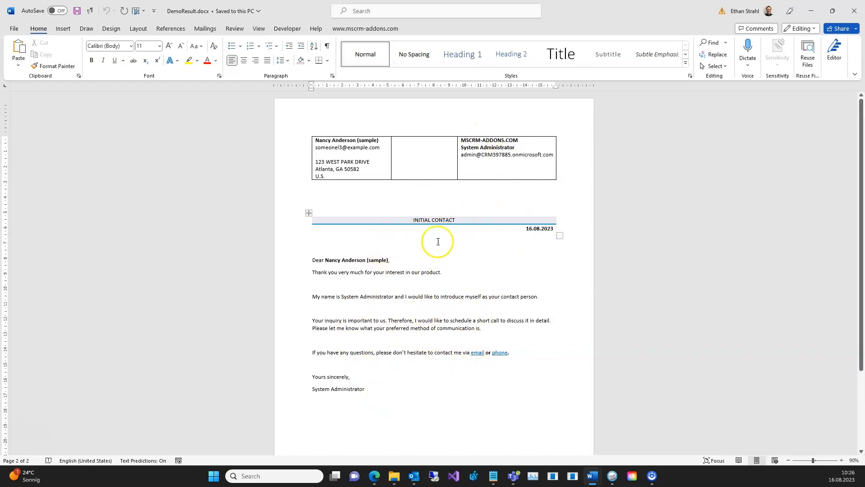
{"action": "scroll", "coordinate": [442, 276], "scroll_direction": "down", "scroll_amount": 3}
{"action": "scroll", "coordinate": [443, 265], "scroll_direction": "up", "scroll_amount": 1}
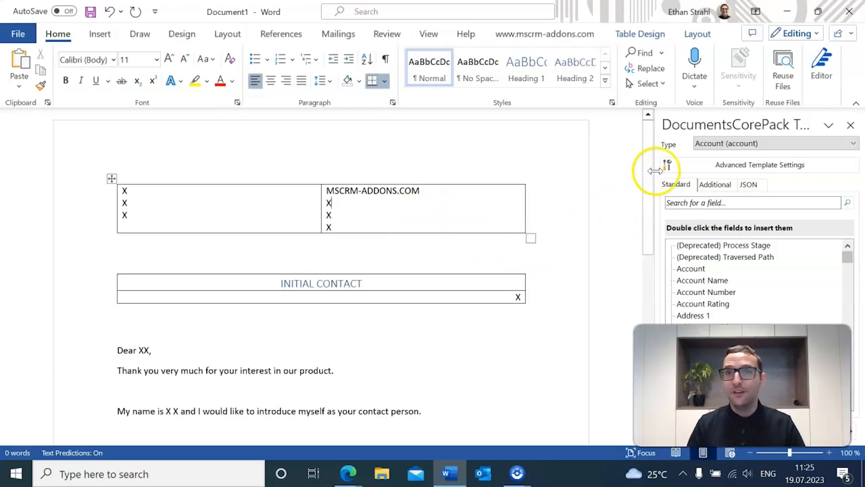
Set the template's record type to Lead (lead).
{"action": "left_click", "coordinate": [711, 143]}
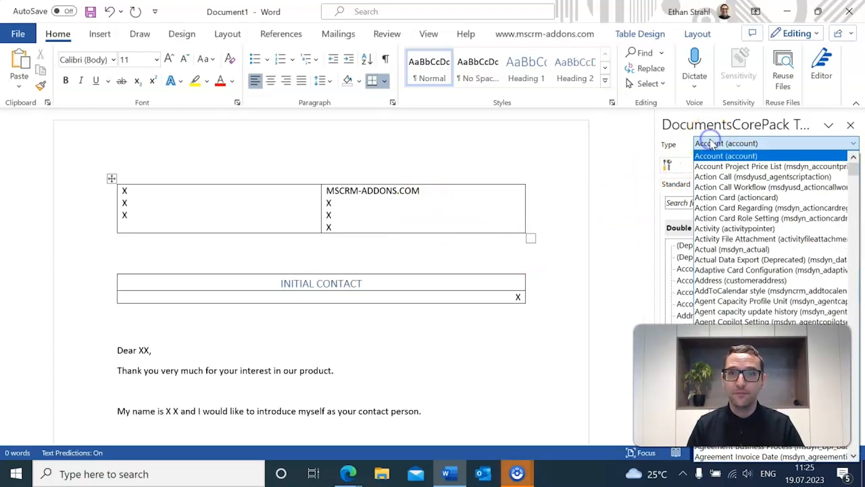
{"action": "key", "text": "e"}
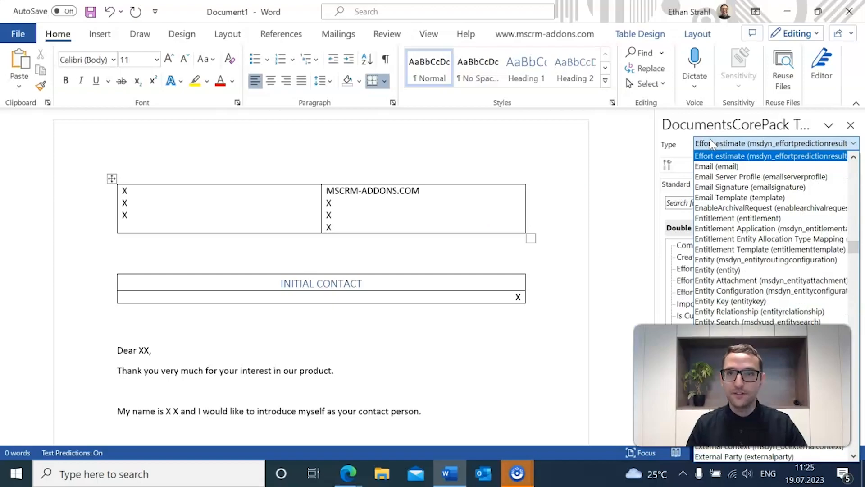
{"action": "key", "text": "l"}
{"action": "scroll", "coordinate": [759, 188], "scroll_direction": "down", "scroll_amount": 8}
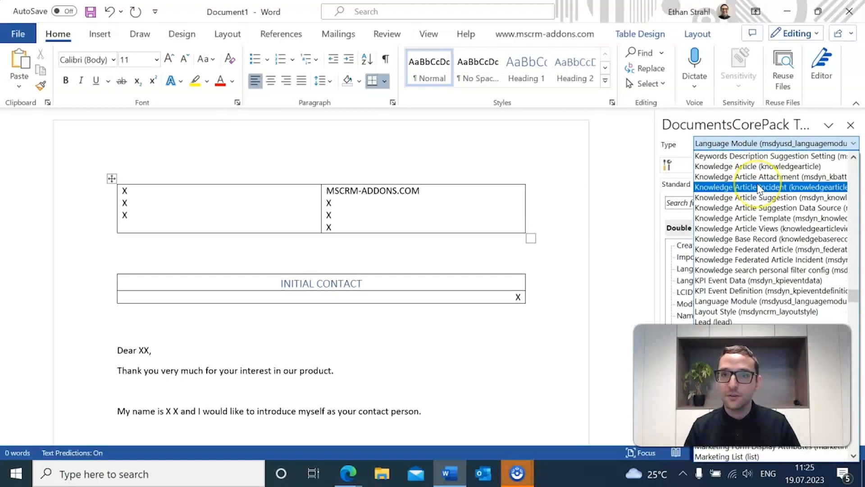
{"action": "scroll", "coordinate": [759, 189], "scroll_direction": "down", "scroll_amount": 2}
{"action": "scroll", "coordinate": [739, 175], "scroll_direction": "up", "scroll_amount": 1}
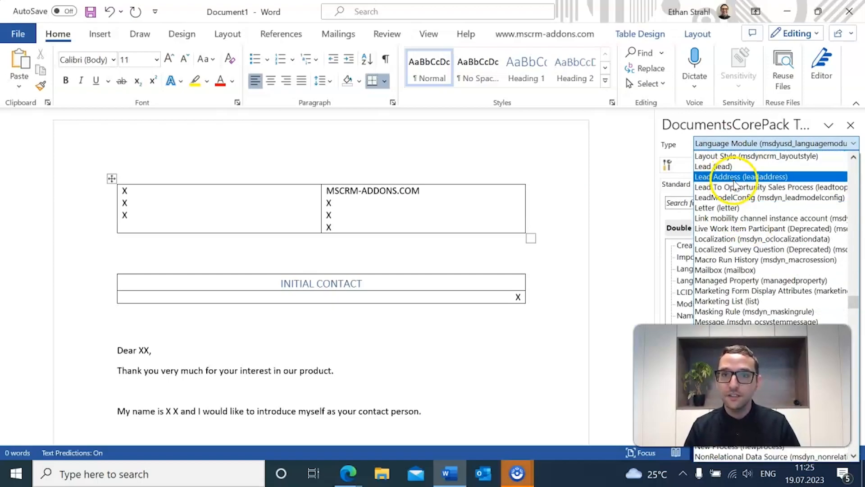
{"action": "left_click", "coordinate": [730, 166]}
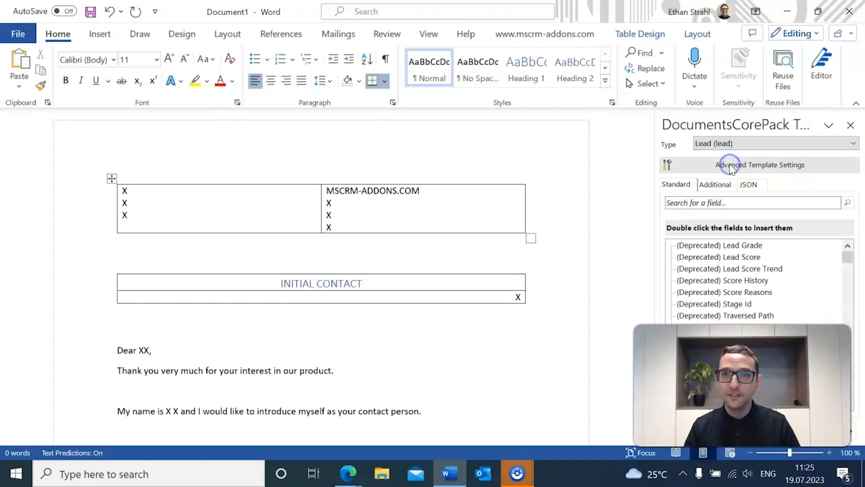
In the advanced template settings, switch the keyboard language to German and start the document name pattern with 'Lead ' +.
{"action": "left_click", "coordinate": [805, 168]}
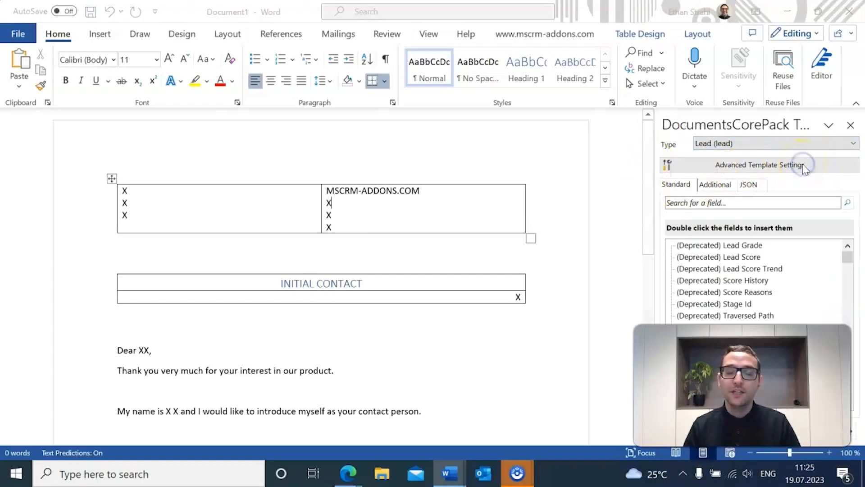
{"action": "left_click_drag", "start_coordinate": [453, 11], "coordinate": [399, 11]}
{"action": "left_click", "coordinate": [408, 379]}
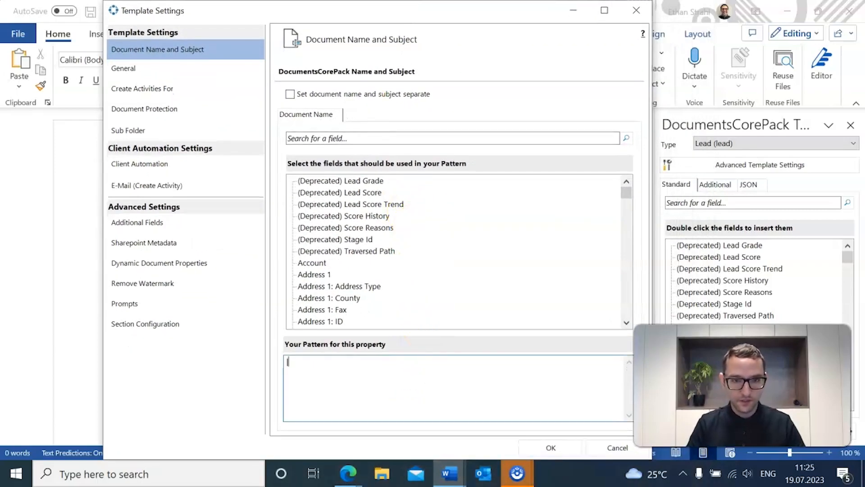
{"action": "left_click", "coordinate": [767, 474]}
{"action": "left_click", "coordinate": [766, 395]}
{"action": "left_click", "coordinate": [460, 400]}
{"action": "type", "text": "{"}
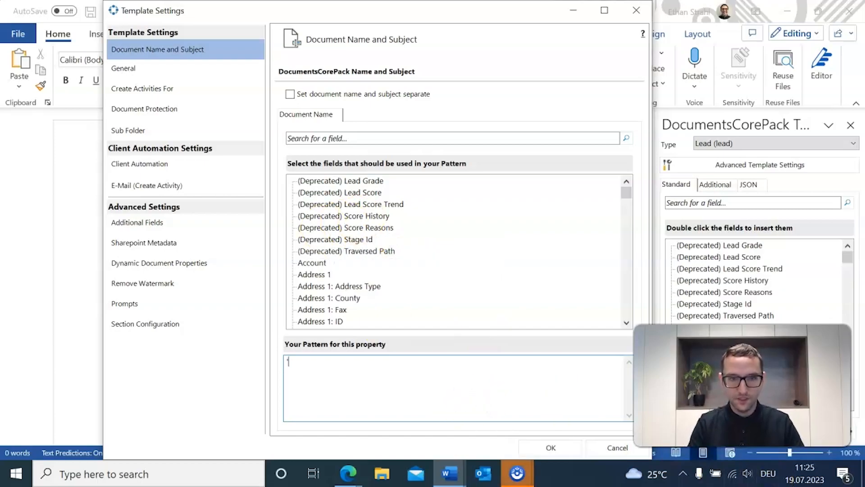
{"action": "type", "text": "Lead"}
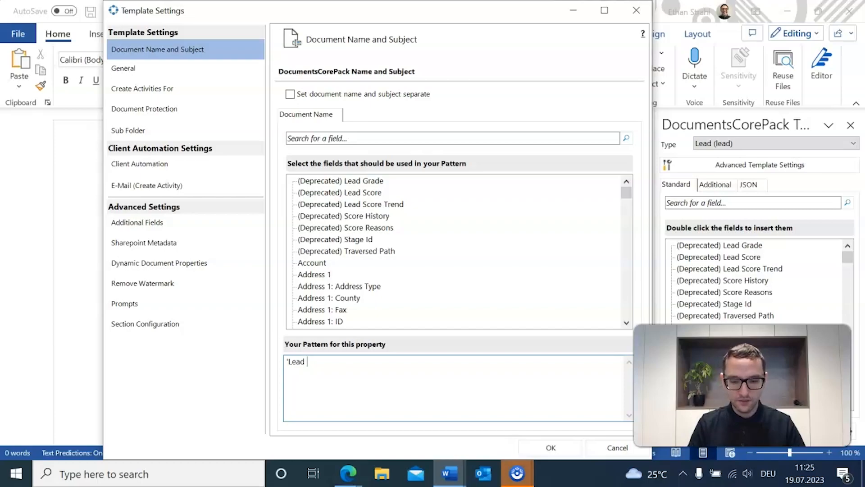
{"action": "type", "text": " ' +"}
Append the Lead field <<leadid>> to the document name pattern and confirm the template settings.
{"action": "scroll", "coordinate": [419, 225], "scroll_direction": "down", "scroll_amount": 15}
{"action": "scroll", "coordinate": [419, 213], "scroll_direction": "down", "scroll_amount": 15}
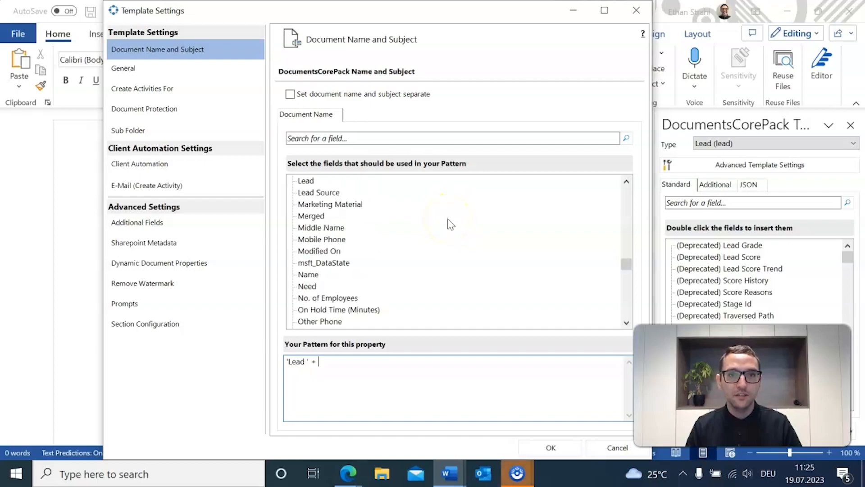
{"action": "scroll", "coordinate": [450, 224], "scroll_direction": "up", "scroll_amount": 1}
{"action": "scroll", "coordinate": [450, 224], "scroll_direction": "up", "scroll_amount": 1}
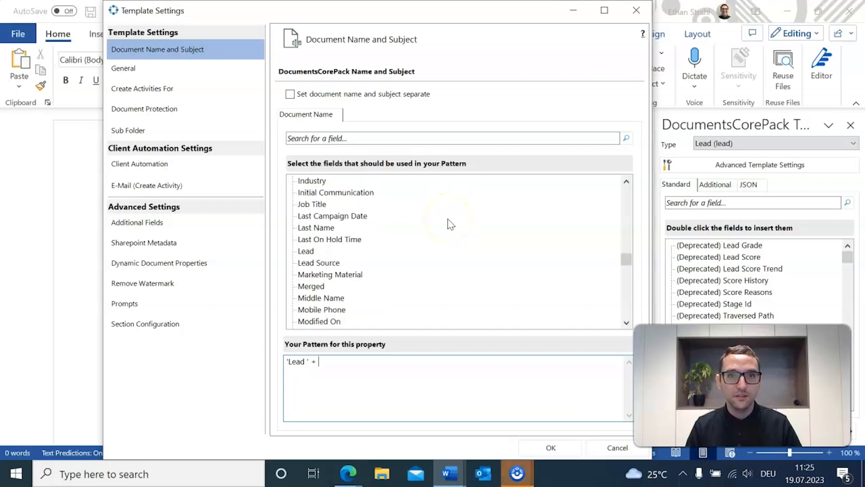
{"action": "double_click", "coordinate": [305, 252]}
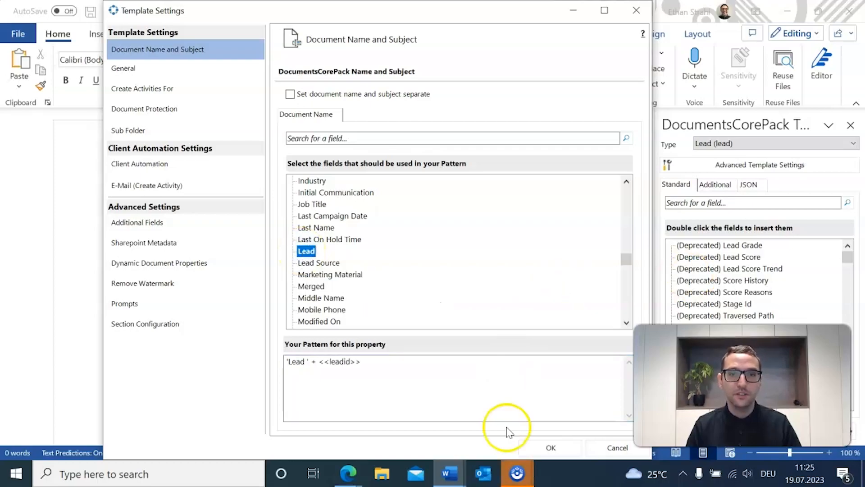
{"action": "left_click", "coordinate": [552, 447]}
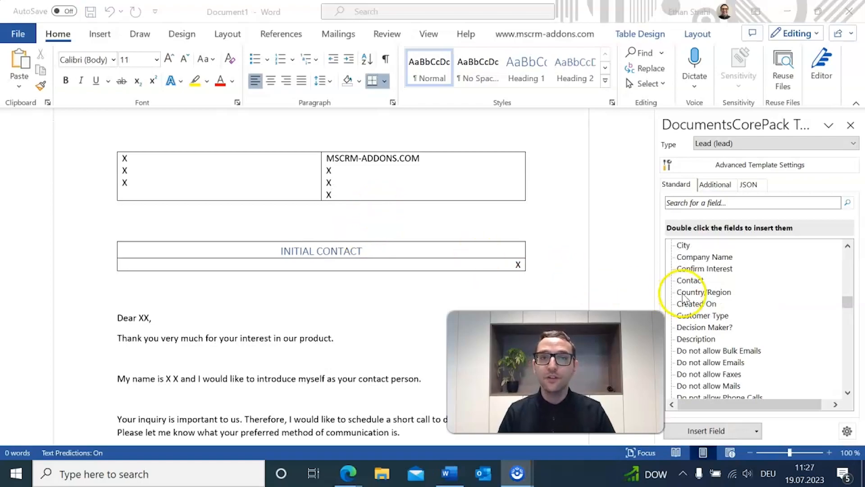
Expand the Owning User (User) relationship in the lead's list of insertable fields.
{"action": "scroll", "coordinate": [771, 323], "scroll_direction": "down", "scroll_amount": 12}
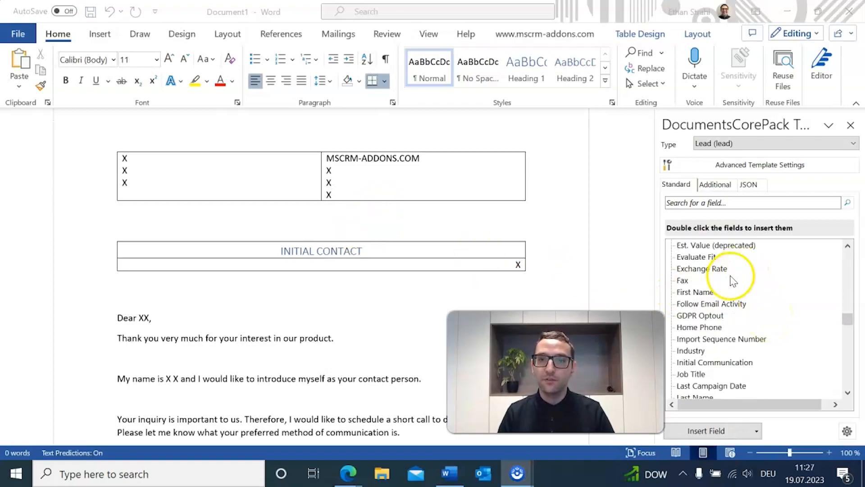
{"action": "scroll", "coordinate": [728, 269], "scroll_direction": "down", "scroll_amount": 15}
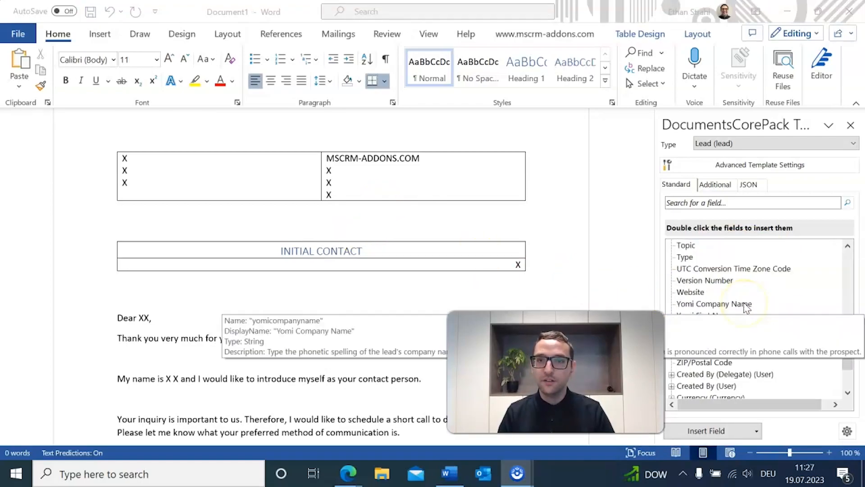
{"action": "scroll", "coordinate": [814, 297], "scroll_direction": "down", "scroll_amount": 2}
{"action": "scroll", "coordinate": [784, 270], "scroll_direction": "up", "scroll_amount": 1}
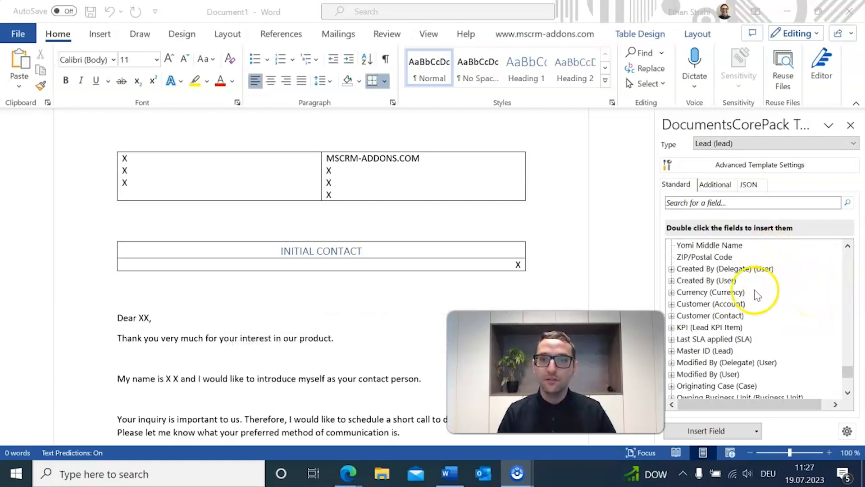
{"action": "scroll", "coordinate": [750, 294], "scroll_direction": "down", "scroll_amount": 2}
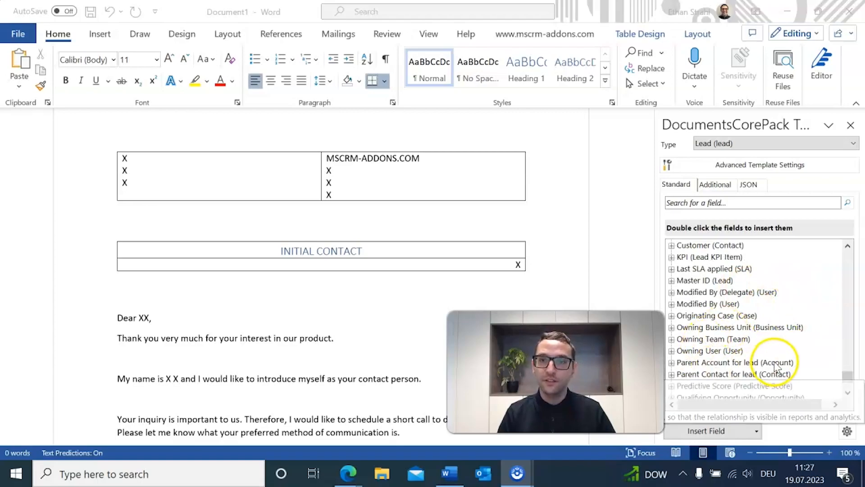
{"action": "left_click", "coordinate": [671, 352]}
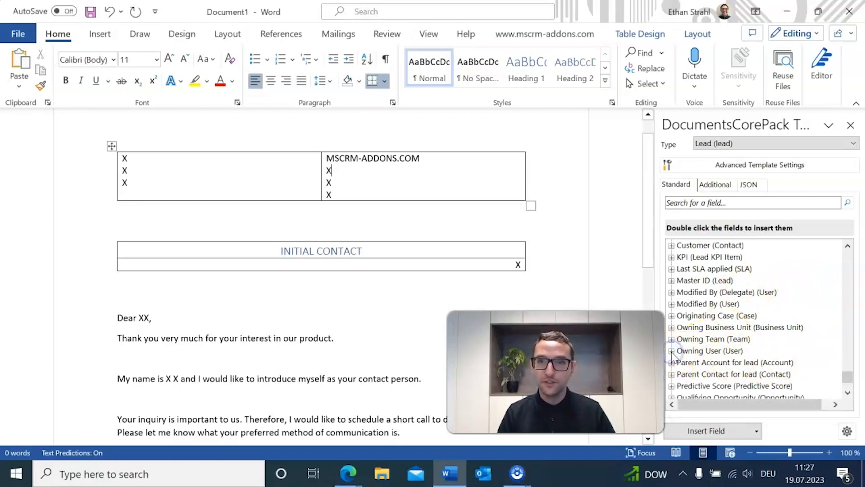
{"action": "left_click", "coordinate": [672, 351]}
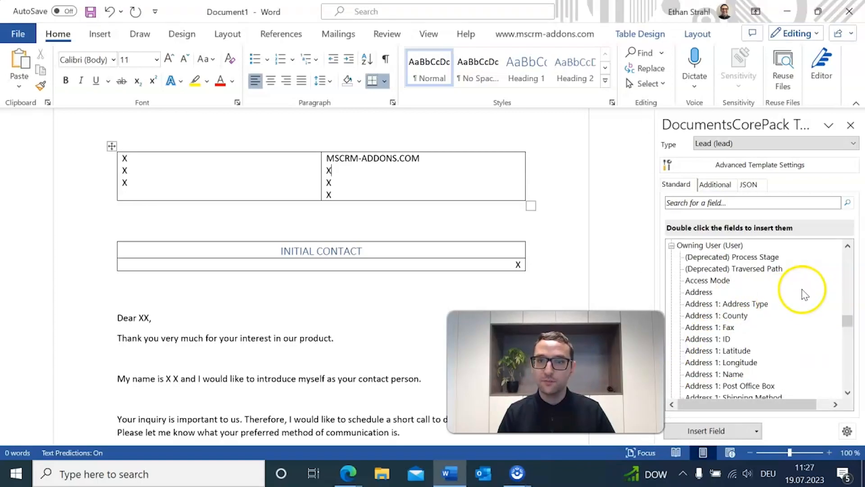
Replace the X directly below MSCRM-ADDONS.COM in the header table with the owning user's First Name field.
{"action": "left_click", "coordinate": [351, 167]}
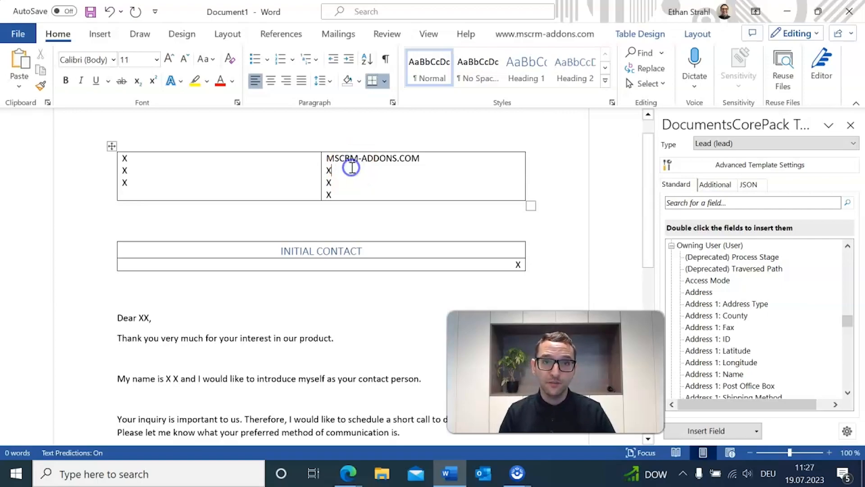
{"action": "key", "text": "BackSpace"}
{"action": "scroll", "coordinate": [766, 311], "scroll_direction": "down", "scroll_amount": 10}
{"action": "scroll", "coordinate": [766, 295], "scroll_direction": "down", "scroll_amount": 7}
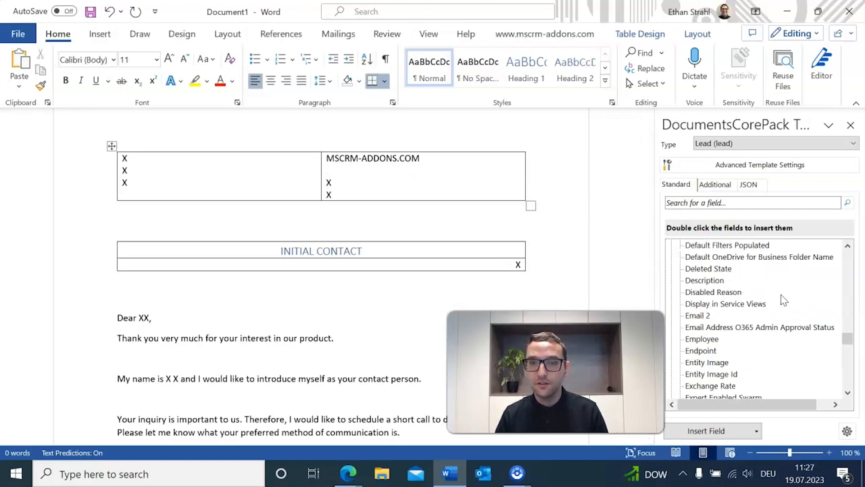
{"action": "scroll", "coordinate": [784, 300], "scroll_direction": "down", "scroll_amount": 3}
{"action": "double_click", "coordinate": [705, 303]}
Replace the X below the first name field with the owning user's Last Name field.
{"action": "left_click", "coordinate": [395, 175]}
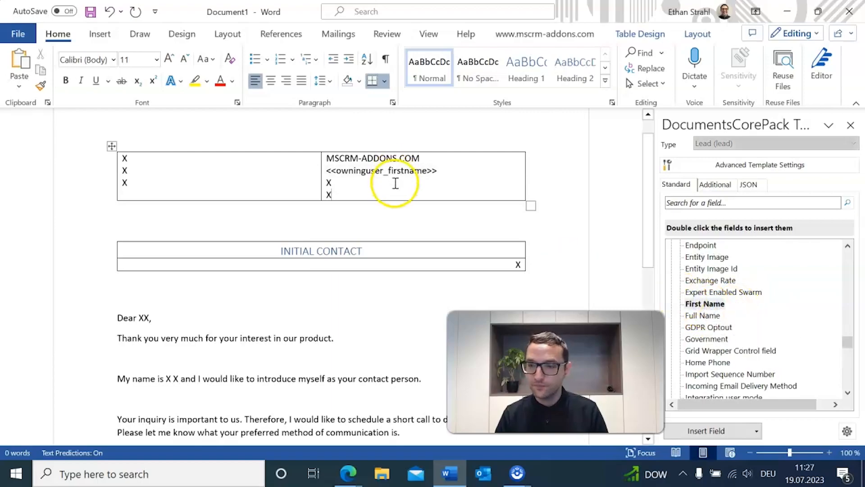
{"action": "left_click", "coordinate": [395, 183]}
{"action": "key", "text": "BackSpace"}
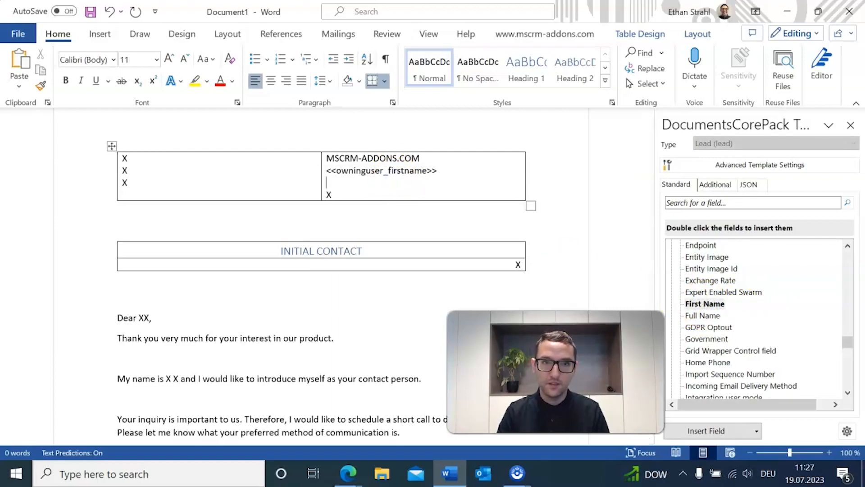
{"action": "key", "text": "BackSpace"}
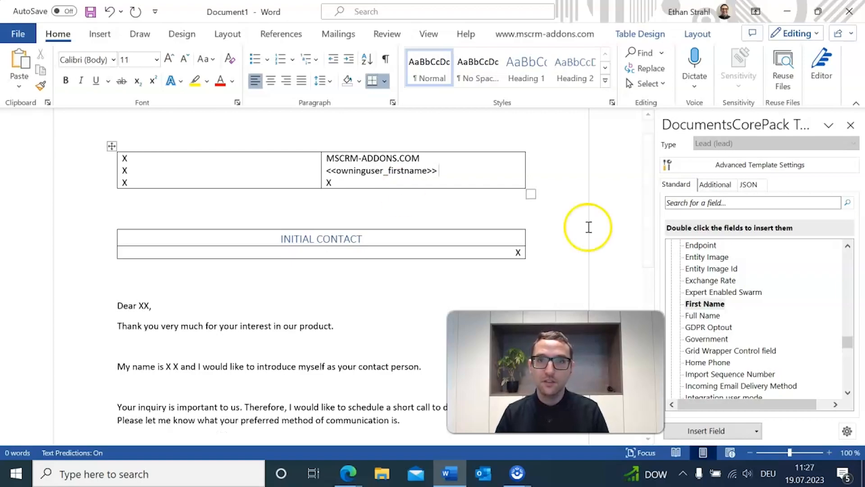
{"action": "scroll", "coordinate": [721, 288], "scroll_direction": "down", "scroll_amount": 3}
{"action": "double_click", "coordinate": [698, 327]}
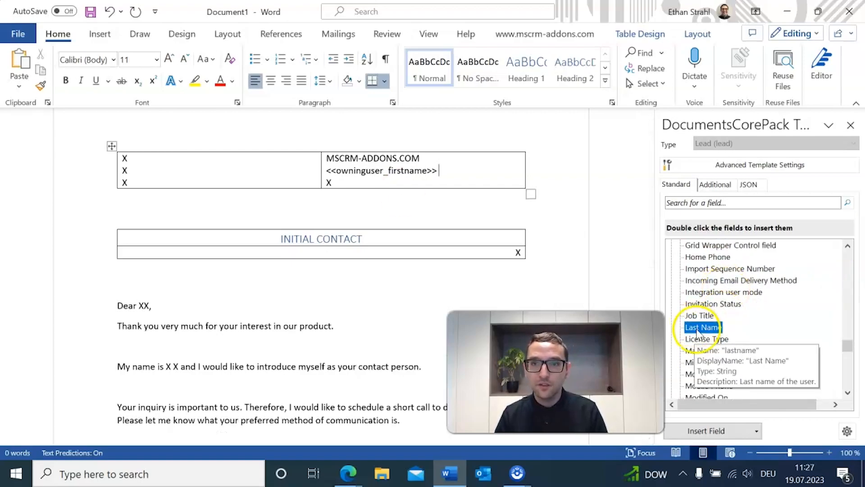
Replace the last X in the company cell of the header table with the owning user's Primary Email field.
{"action": "left_click", "coordinate": [420, 199]}
{"action": "key", "text": "BackSpace"}
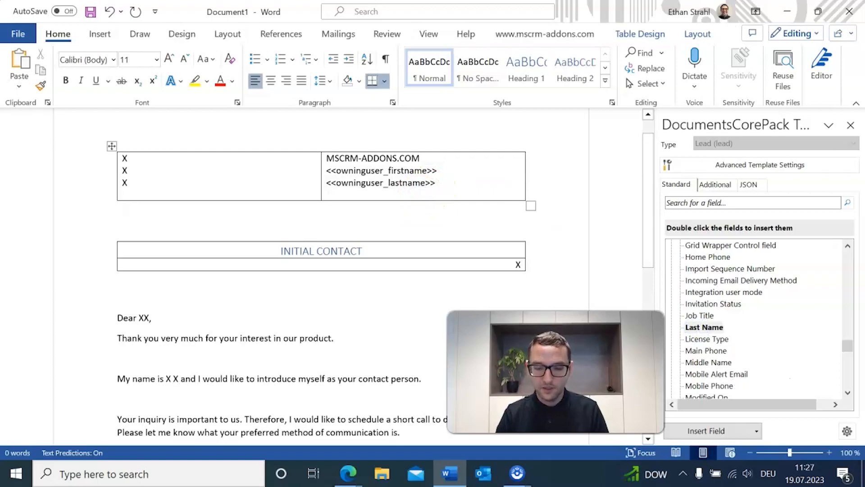
{"action": "scroll", "coordinate": [742, 306], "scroll_direction": "down", "scroll_amount": 4}
{"action": "scroll", "coordinate": [742, 306], "scroll_direction": "down", "scroll_amount": 4}
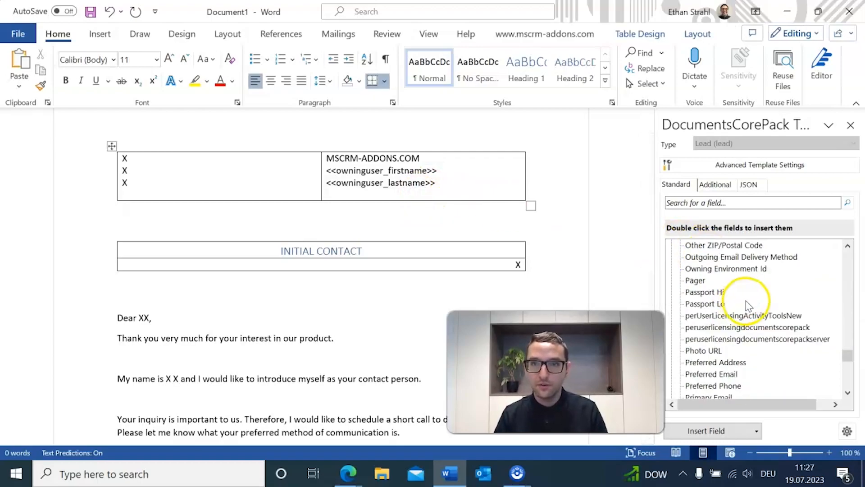
{"action": "scroll", "coordinate": [772, 302], "scroll_direction": "down", "scroll_amount": 1}
{"action": "double_click", "coordinate": [718, 363]}
{"action": "scroll", "coordinate": [469, 262], "scroll_direction": "down", "scroll_amount": 5}
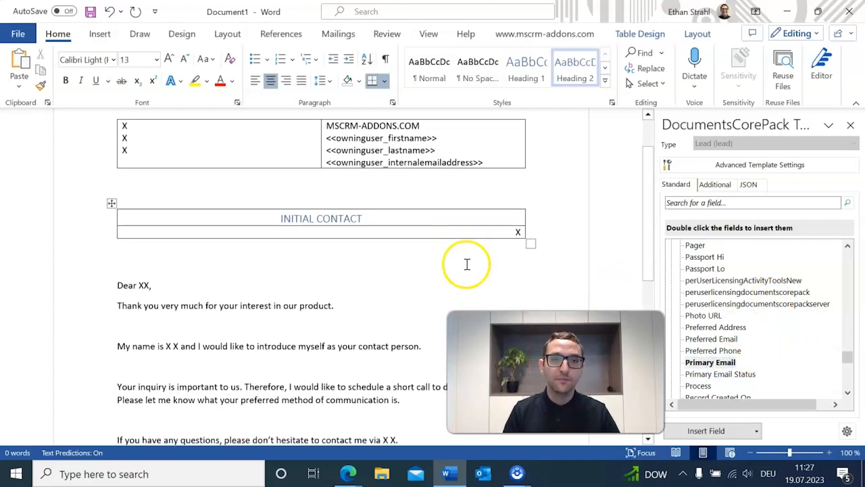
Delete the X X placeholder after "My name is" in the letter body.
{"action": "scroll", "coordinate": [743, 306], "scroll_direction": "up", "scroll_amount": 15}
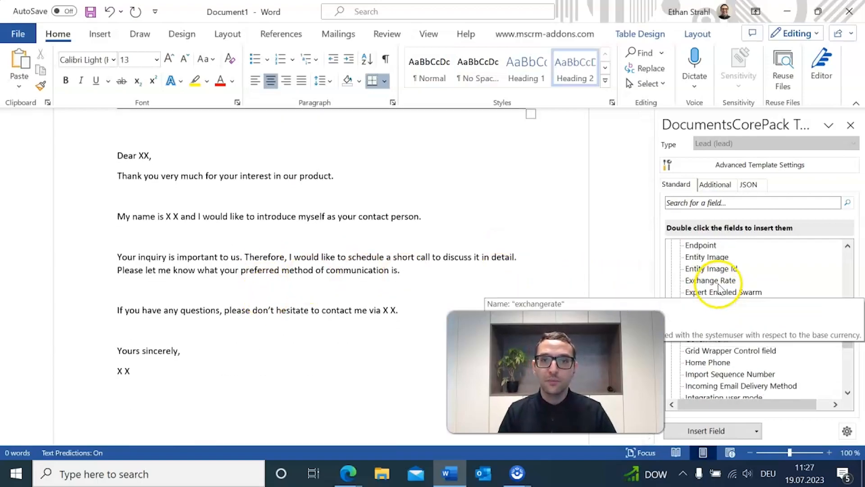
{"action": "scroll", "coordinate": [769, 288], "scroll_direction": "down", "scroll_amount": 1}
{"action": "scroll", "coordinate": [771, 290], "scroll_direction": "down", "scroll_amount": 1}
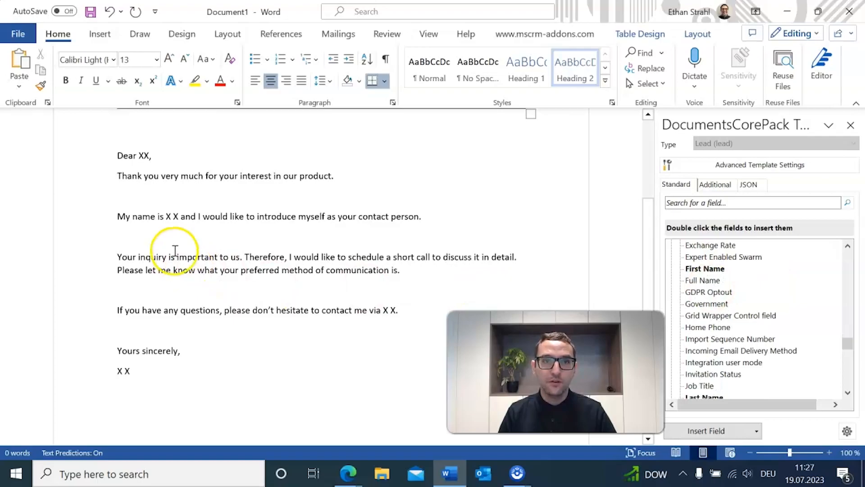
{"action": "left_click", "coordinate": [177, 215]}
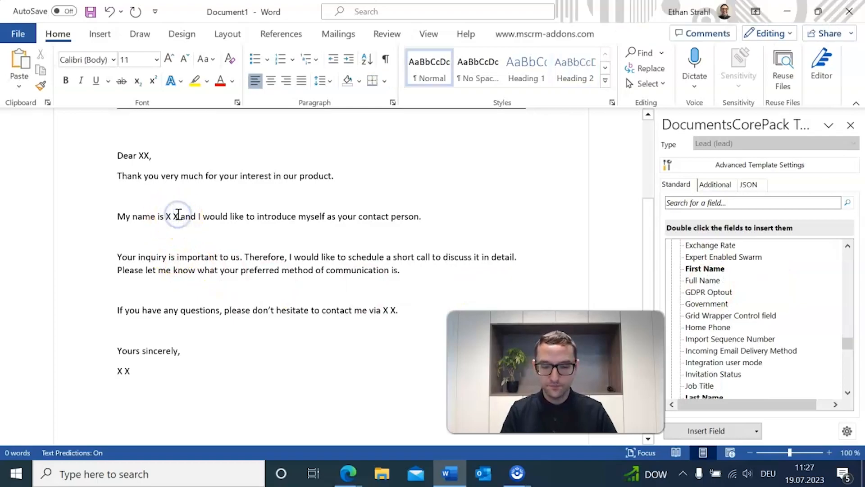
{"action": "key", "text": "BackSpace"}
{"action": "double_click", "coordinate": [739, 257]}
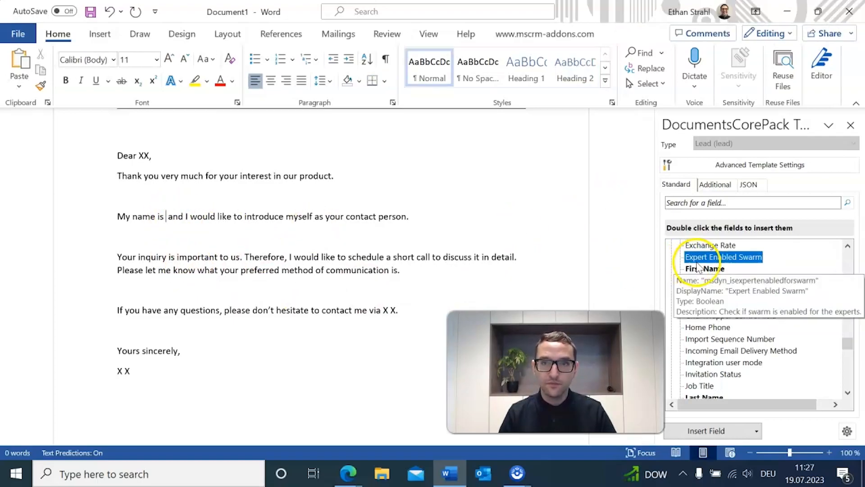
{"action": "left_click", "coordinate": [522, 267]}
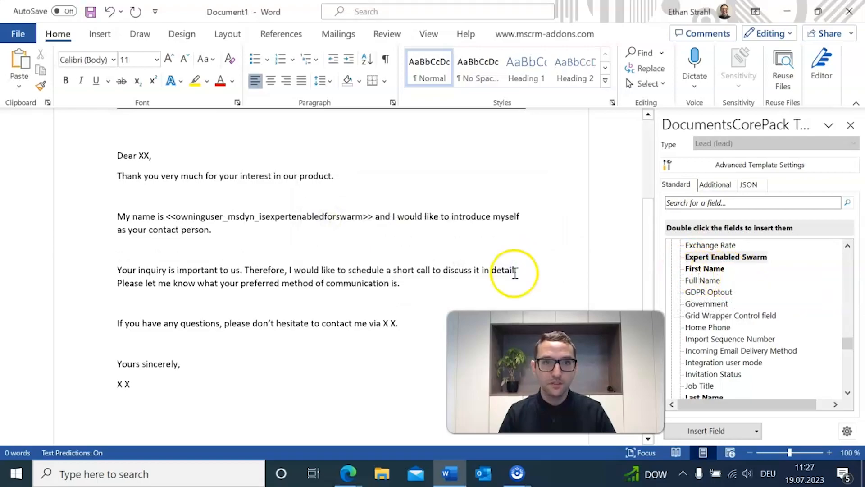
{"action": "left_click", "coordinate": [214, 216]}
{"action": "left_click", "coordinate": [571, 35]}
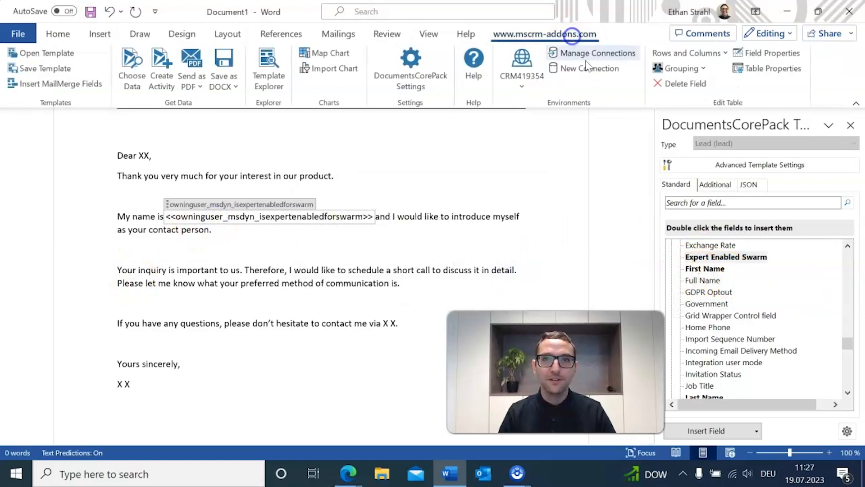
{"action": "left_click", "coordinate": [683, 83]}
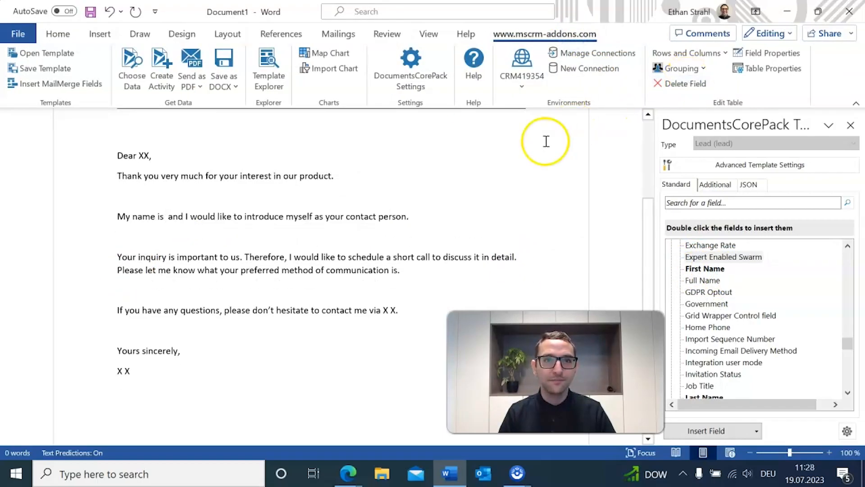
Insert the owning user's First Name and Last Name fields, separated by a space, after "My name is".
{"action": "double_click", "coordinate": [709, 268]}
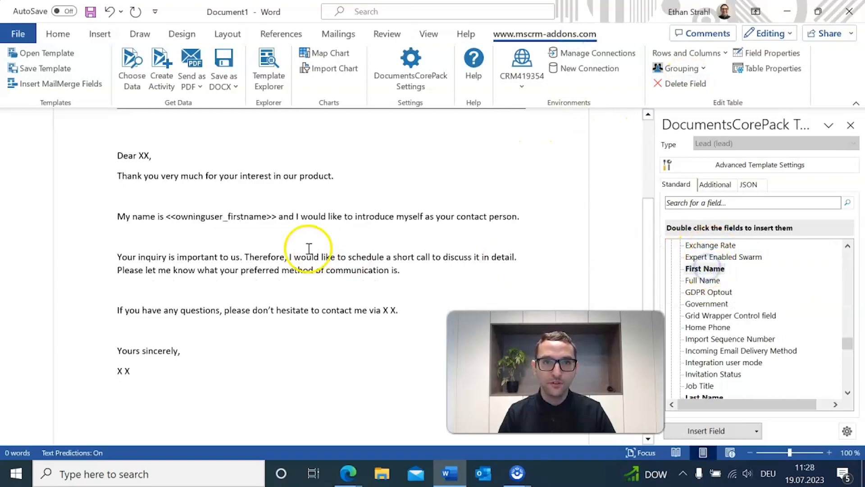
{"action": "left_click", "coordinate": [277, 218]}
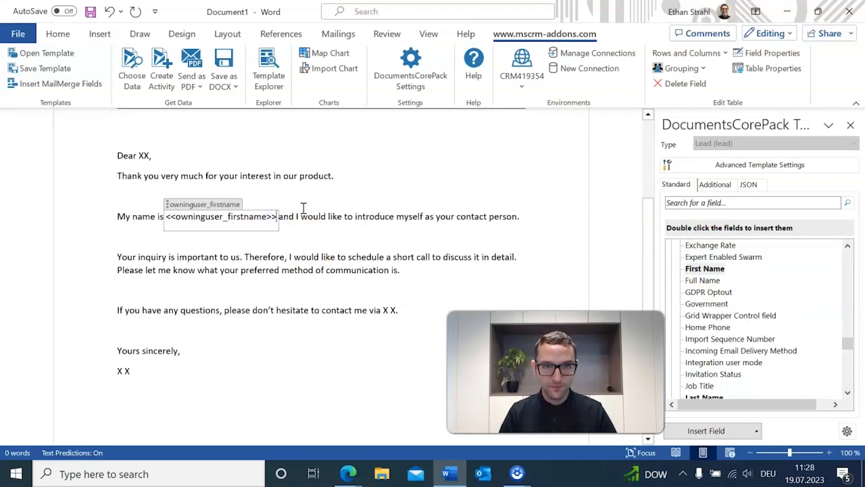
{"action": "key", "text": "Right"}
{"action": "scroll", "coordinate": [718, 338], "scroll_direction": "down", "scroll_amount": 1}
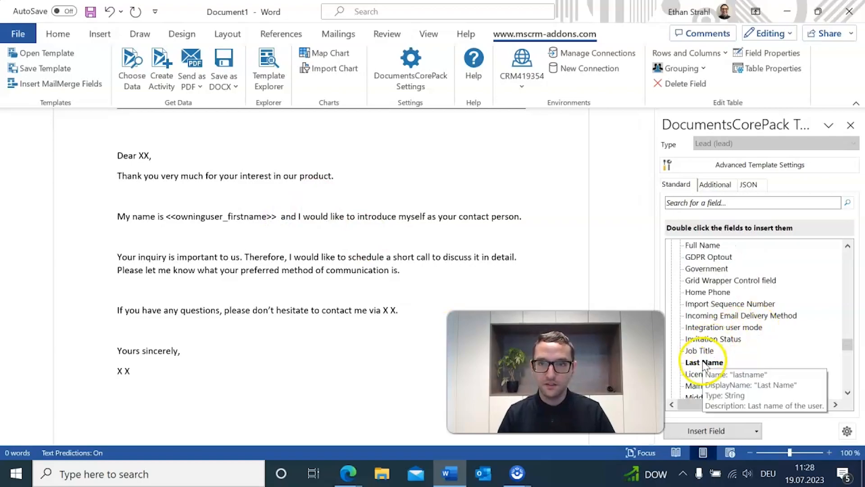
{"action": "double_click", "coordinate": [699, 362]}
Replace the X X below "Yours sincerely" with the owning user's First Name and Last Name fields.
{"action": "key", "text": "BackSpace"}
{"action": "key", "text": "BackSpace"}
{"action": "scroll", "coordinate": [705, 318], "scroll_direction": "up", "scroll_amount": 1}
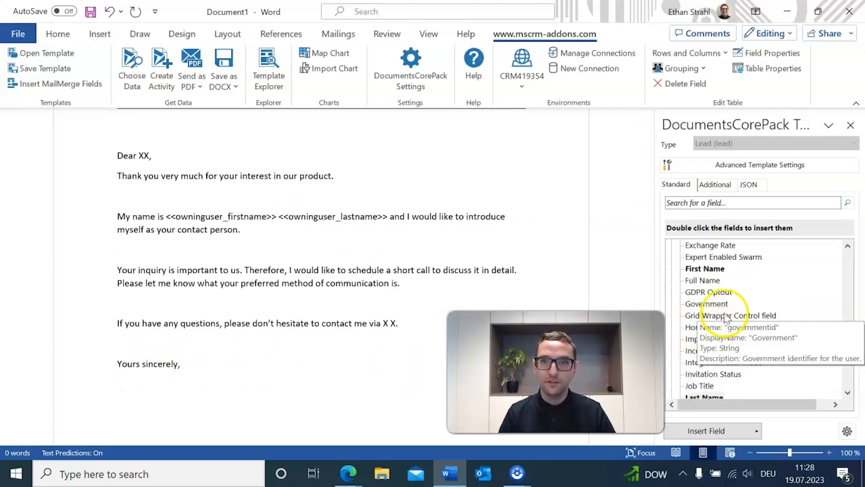
{"action": "left_click", "coordinate": [709, 269]}
{"action": "left_click_drag", "start_coordinate": [709, 271], "coordinate": [169, 415]}
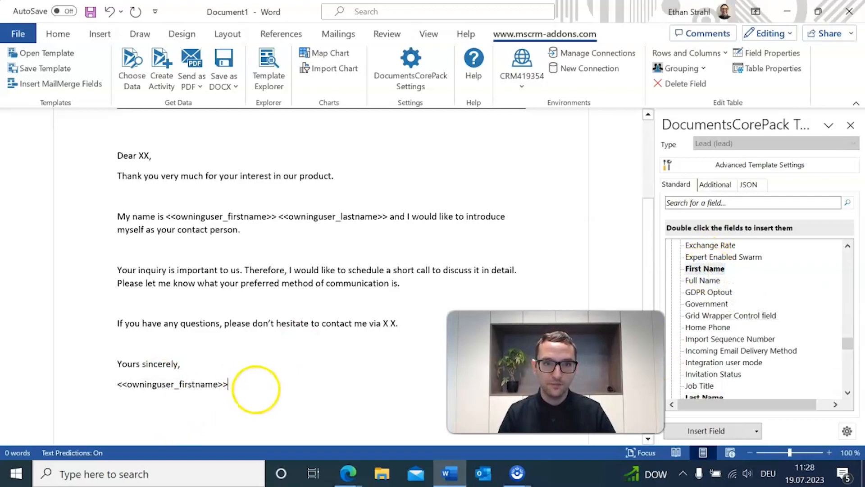
{"action": "scroll", "coordinate": [719, 351], "scroll_direction": "down", "scroll_amount": 1}
{"action": "double_click", "coordinate": [711, 362]}
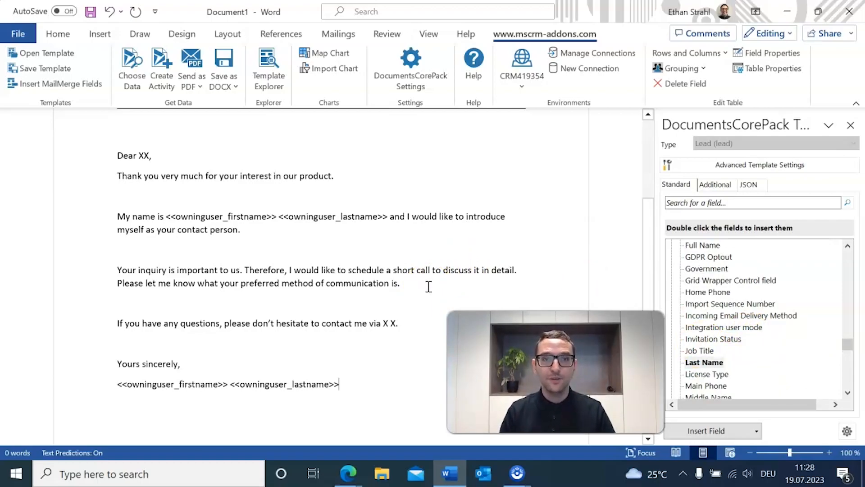
Replace the top X in the first column of the header table with the lead's own First Name field.
{"action": "scroll", "coordinate": [434, 247], "scroll_direction": "up", "scroll_amount": 3}
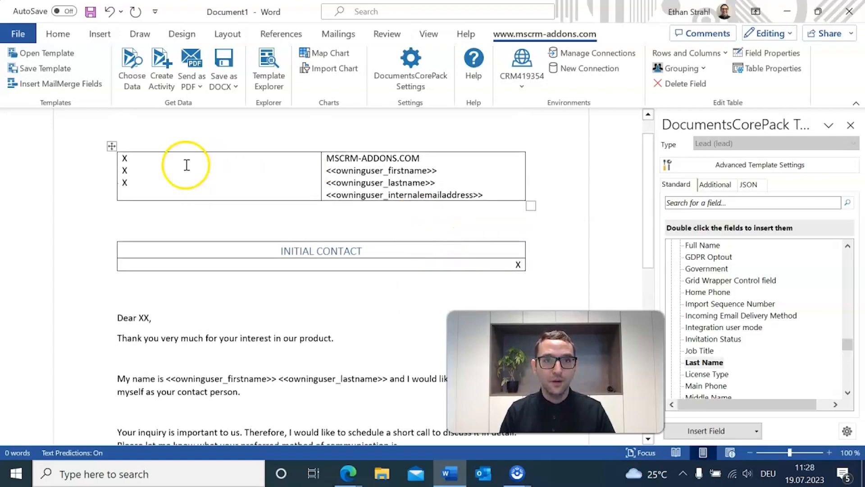
{"action": "left_click_drag", "start_coordinate": [845, 344], "coordinate": [844, 302]}
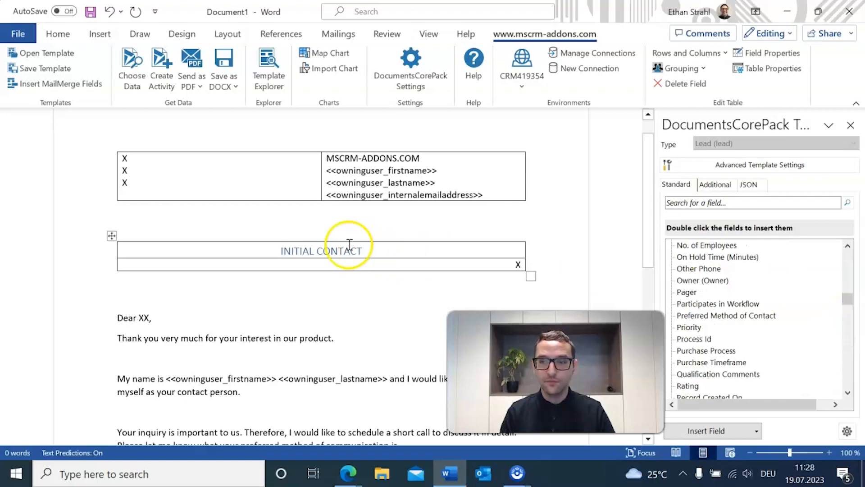
{"action": "left_click", "coordinate": [238, 163]}
{"action": "key", "text": "BackSpace"}
{"action": "scroll", "coordinate": [744, 306], "scroll_direction": "up", "scroll_amount": 8}
{"action": "scroll", "coordinate": [748, 309], "scroll_direction": "up", "scroll_amount": 8}
{"action": "scroll", "coordinate": [755, 308], "scroll_direction": "down", "scroll_amount": 6}
{"action": "scroll", "coordinate": [753, 306], "scroll_direction": "down", "scroll_amount": 2}
{"action": "double_click", "coordinate": [694, 315]}
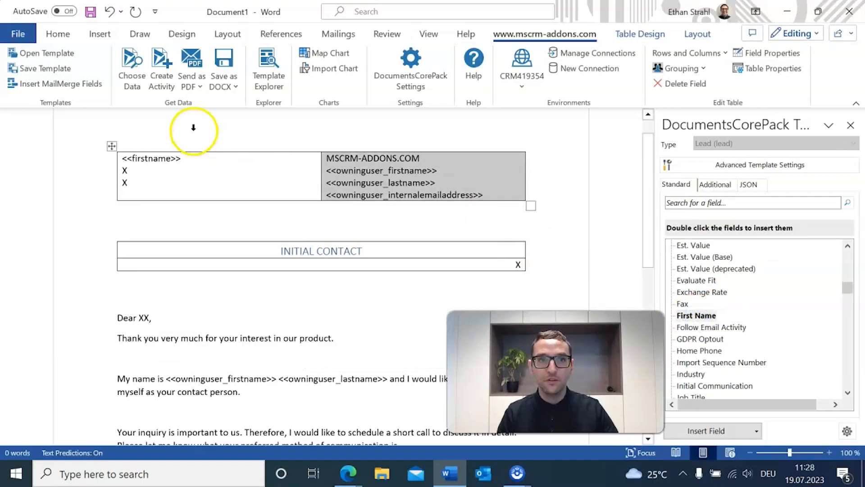
Add the lead's Last Name field after the first name field in the header table, separated by a space.
{"action": "left_click", "coordinate": [211, 163]}
{"action": "key", "text": "Right"}
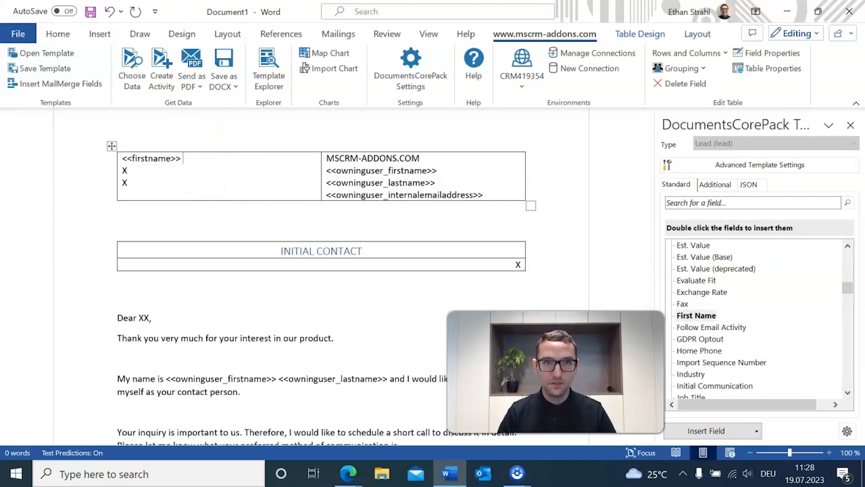
{"action": "scroll", "coordinate": [766, 316], "scroll_direction": "down", "scroll_amount": 2}
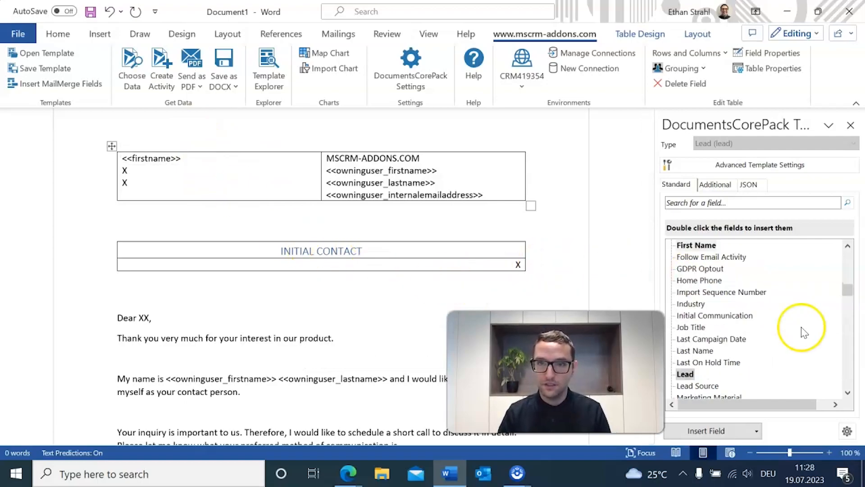
{"action": "double_click", "coordinate": [694, 351]}
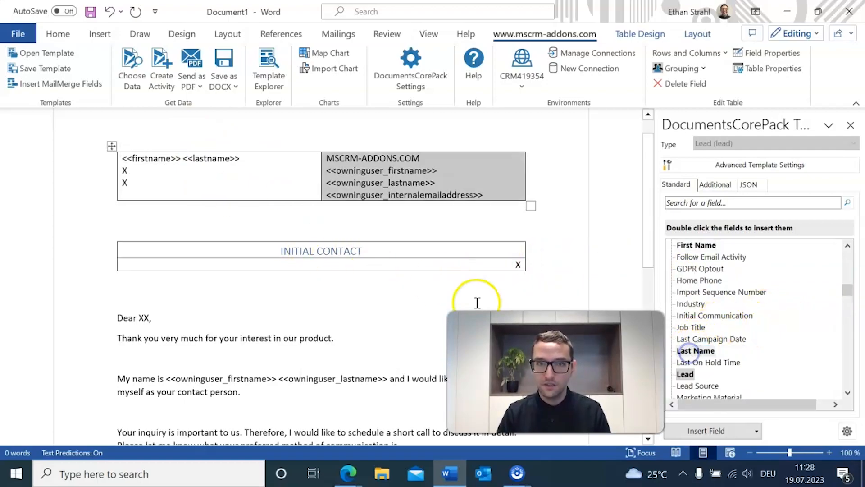
Replace the X below the lead's name in the header table with the lead's Email field.
{"action": "left_click", "coordinate": [219, 170]}
{"action": "key", "text": "BackSpace"}
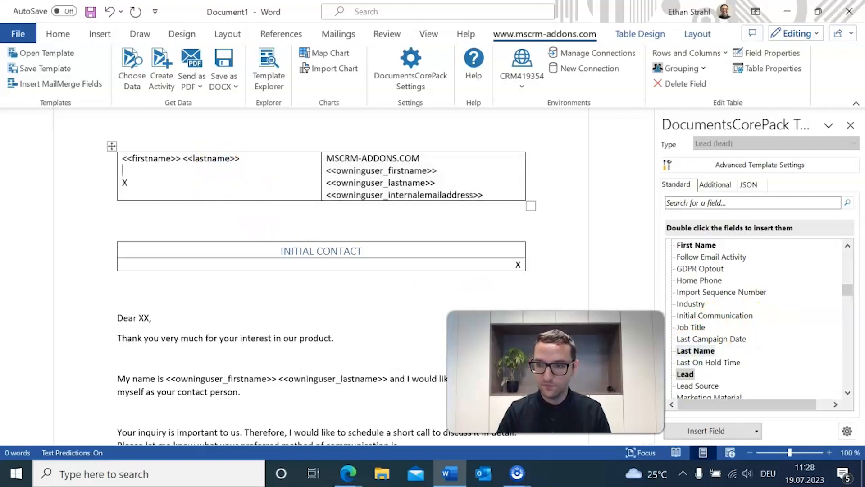
{"action": "scroll", "coordinate": [762, 322], "scroll_direction": "down", "scroll_amount": 4}
{"action": "scroll", "coordinate": [766, 327], "scroll_direction": "down", "scroll_amount": 3}
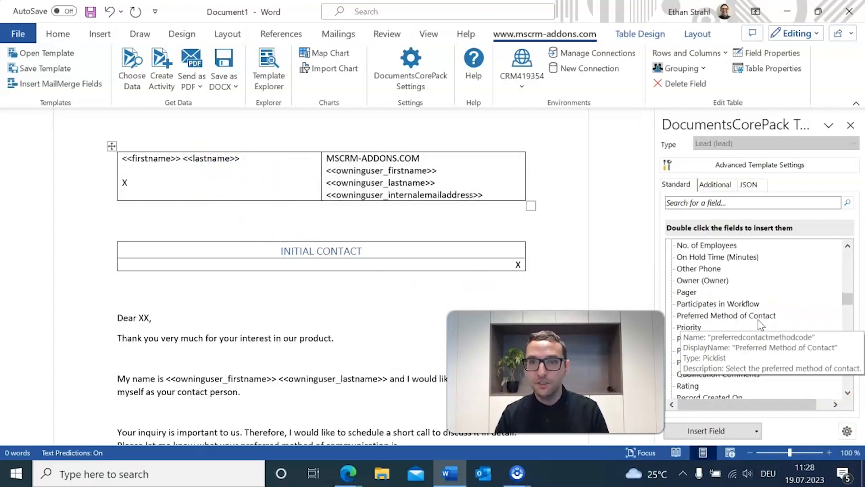
{"action": "scroll", "coordinate": [795, 328], "scroll_direction": "up", "scroll_amount": 8}
{"action": "scroll", "coordinate": [793, 327], "scroll_direction": "up", "scroll_amount": 12}
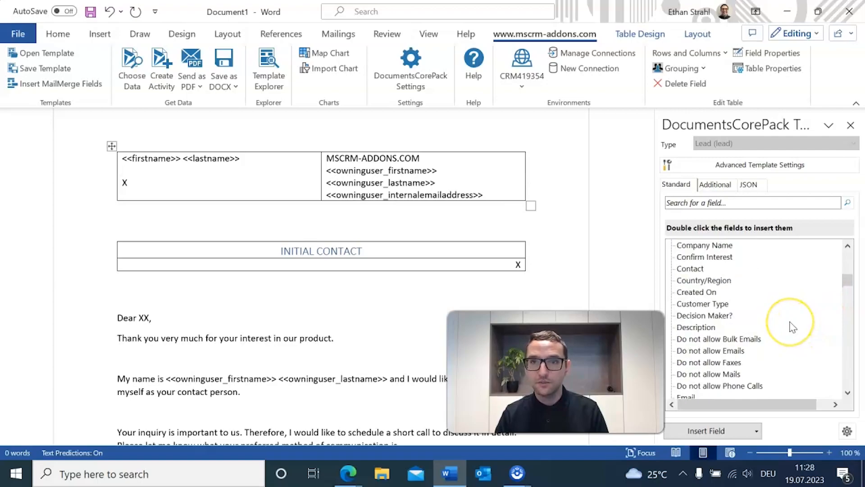
{"action": "scroll", "coordinate": [793, 328], "scroll_direction": "up", "scroll_amount": 10}
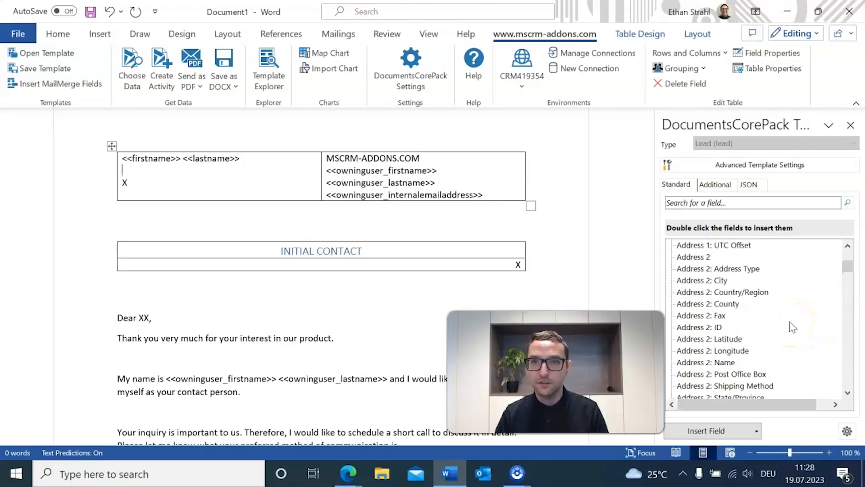
{"action": "scroll", "coordinate": [793, 327], "scroll_direction": "down", "scroll_amount": 10}
{"action": "scroll", "coordinate": [793, 328], "scroll_direction": "down", "scroll_amount": 9}
{"action": "left_click", "coordinate": [699, 329]}
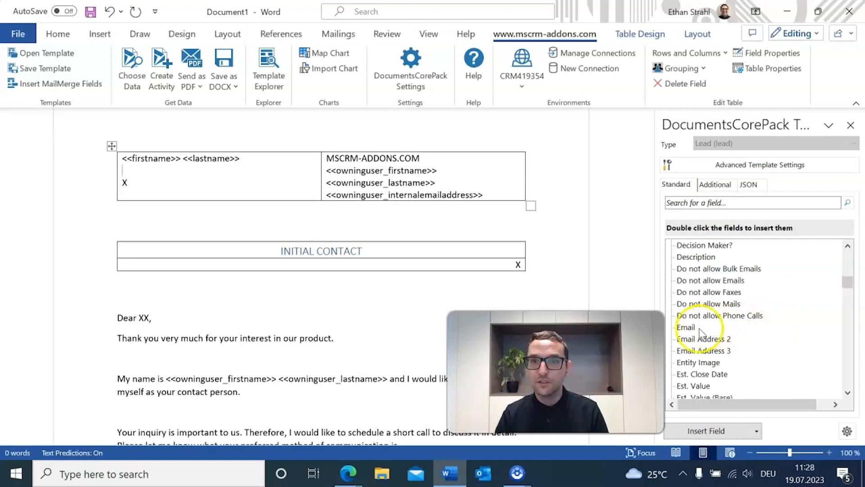
{"action": "double_click", "coordinate": [700, 329]}
Replace the last X in the lead's header cell with the Address 1 field.
{"action": "left_click", "coordinate": [156, 185]}
{"action": "key", "text": "BackSpace"}
{"action": "scroll", "coordinate": [772, 297], "scroll_direction": "up", "scroll_amount": 20}
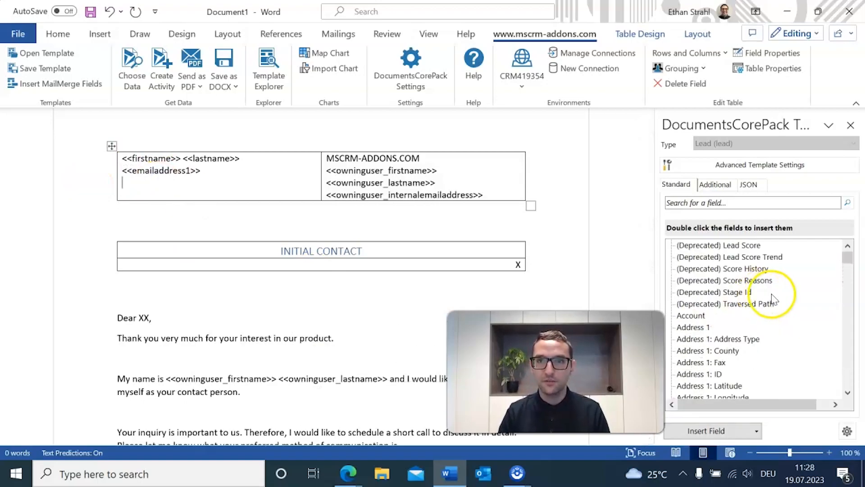
{"action": "double_click", "coordinate": [692, 327]}
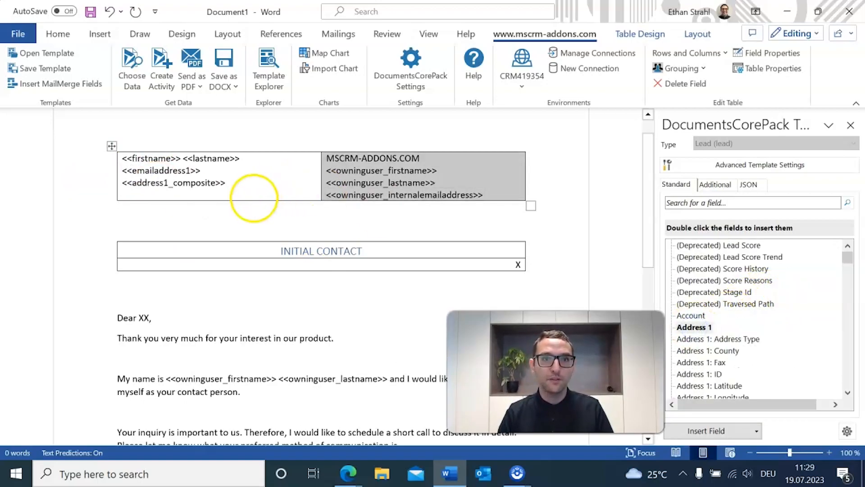
Replace the XX after "Dear" in the greeting with the lead's First Name field.
{"action": "scroll", "coordinate": [184, 299], "scroll_direction": "down", "scroll_amount": 2}
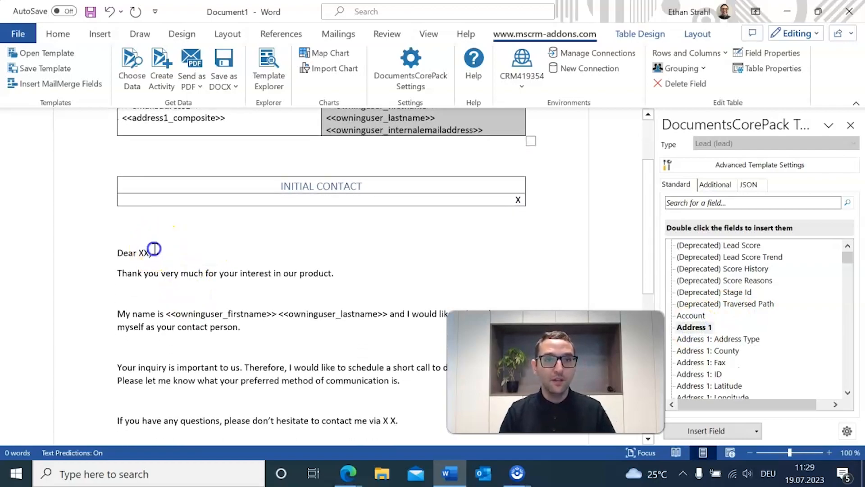
{"action": "left_click", "coordinate": [154, 248]}
{"action": "key", "text": "BackSpace"}
{"action": "key", "text": "BackSpace"}
{"action": "scroll", "coordinate": [769, 315], "scroll_direction": "down", "scroll_amount": 10}
{"action": "scroll", "coordinate": [769, 319], "scroll_direction": "down", "scroll_amount": 4}
{"action": "scroll", "coordinate": [766, 317], "scroll_direction": "up", "scroll_amount": 2}
{"action": "scroll", "coordinate": [763, 315], "scroll_direction": "down", "scroll_amount": 5}
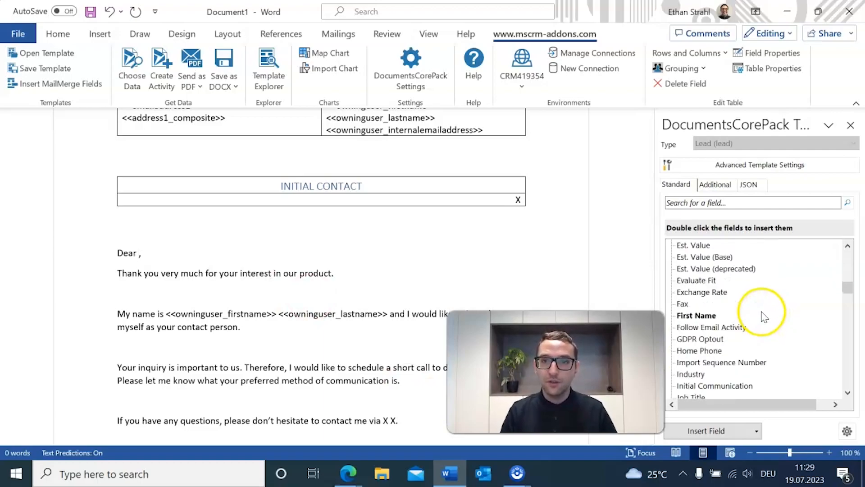
{"action": "double_click", "coordinate": [715, 316]}
Insert the lead's Last Name field between the first name field and the comma in the greeting.
{"action": "left_click", "coordinate": [280, 249]}
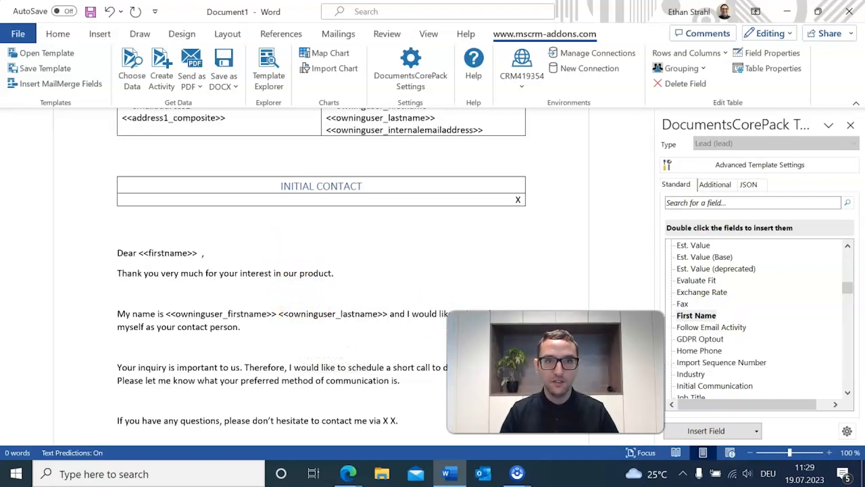
{"action": "scroll", "coordinate": [772, 290], "scroll_direction": "down", "scroll_amount": 3}
{"action": "double_click", "coordinate": [713, 315]}
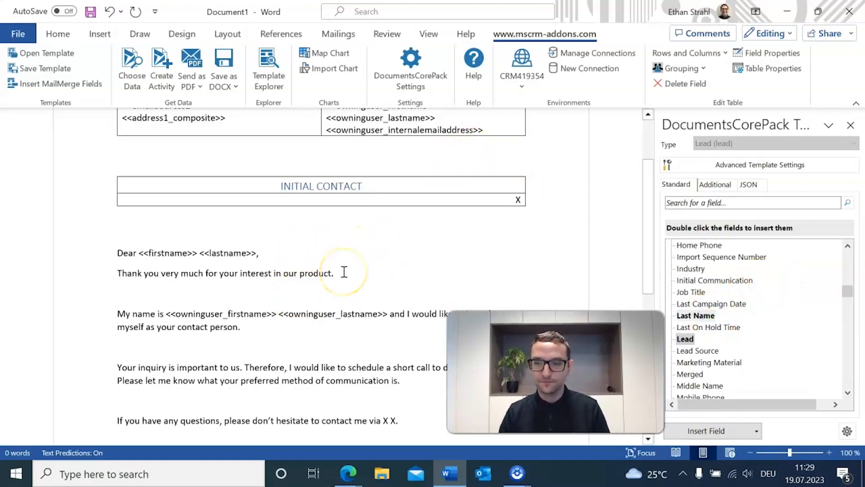
Replace the X in the row below INITIAL CONTACT with a computed Advanced String using the pattern DATETIME().
{"action": "scroll", "coordinate": [374, 278], "scroll_direction": "up", "scroll_amount": 2}
{"action": "scroll", "coordinate": [452, 188], "scroll_direction": "down", "scroll_amount": 2}
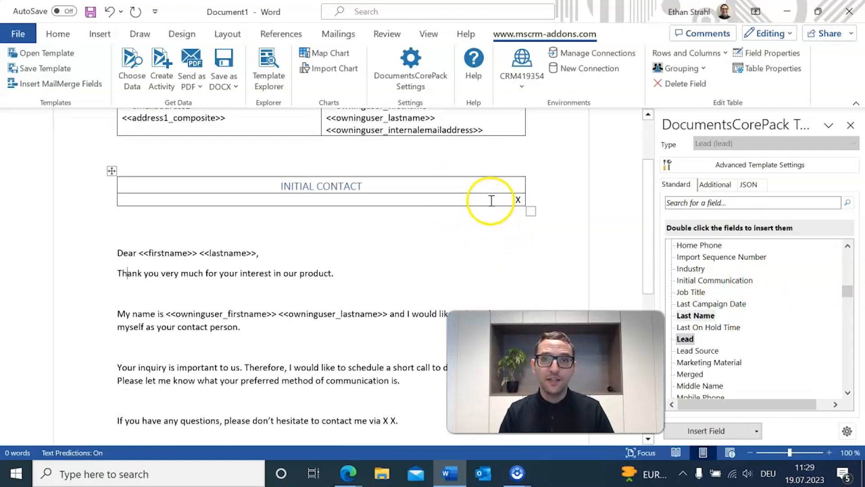
{"action": "left_click", "coordinate": [491, 200]}
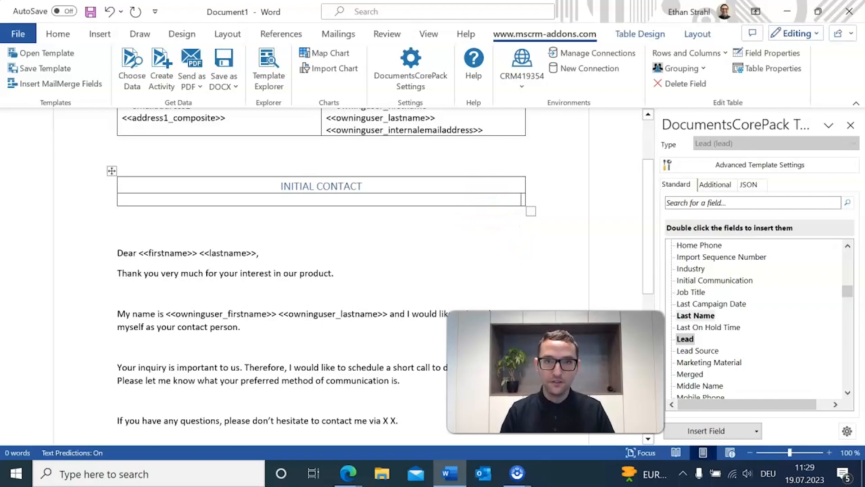
{"action": "left_click", "coordinate": [757, 432]}
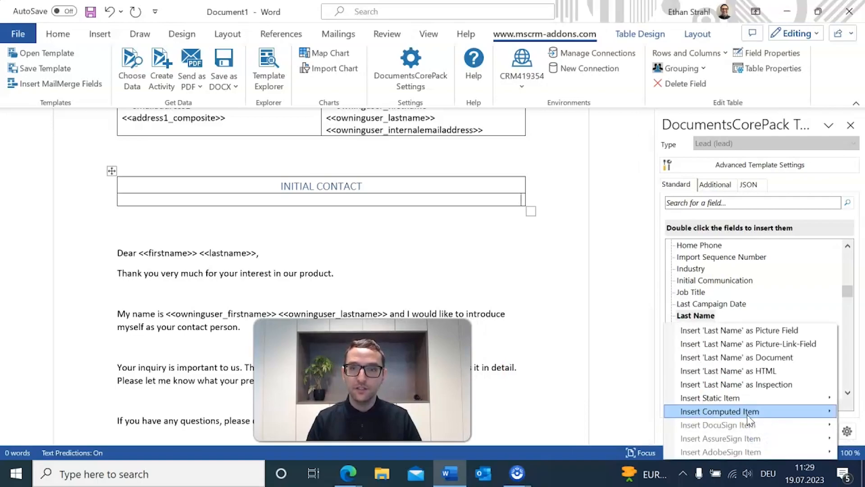
{"action": "mouse_move", "coordinate": [747, 413]}
{"action": "left_click", "coordinate": [588, 383]}
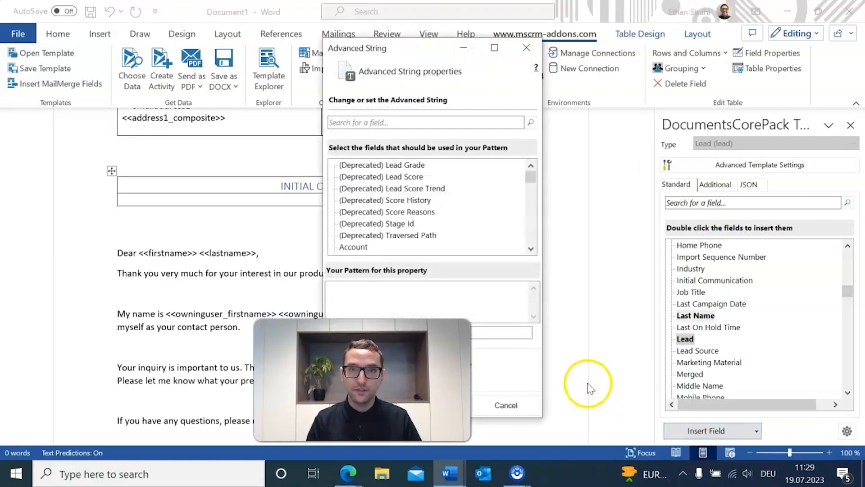
{"action": "left_click", "coordinate": [370, 299]}
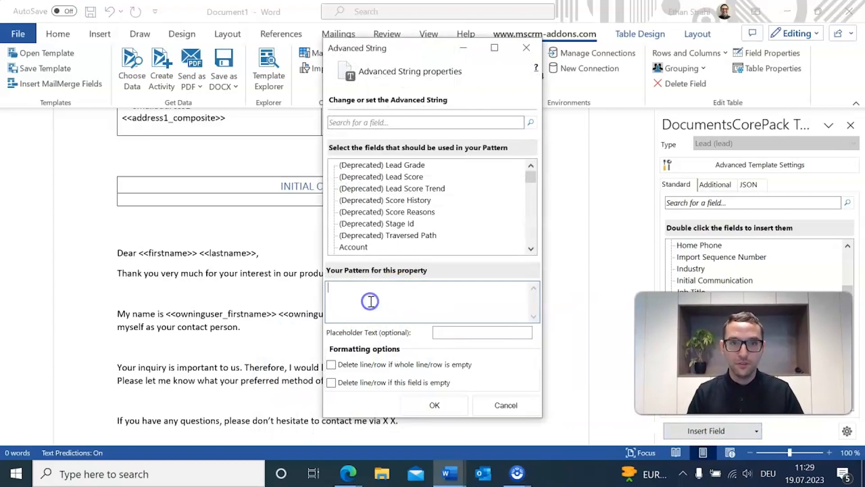
{"action": "type", "text": "DATETIME()"}
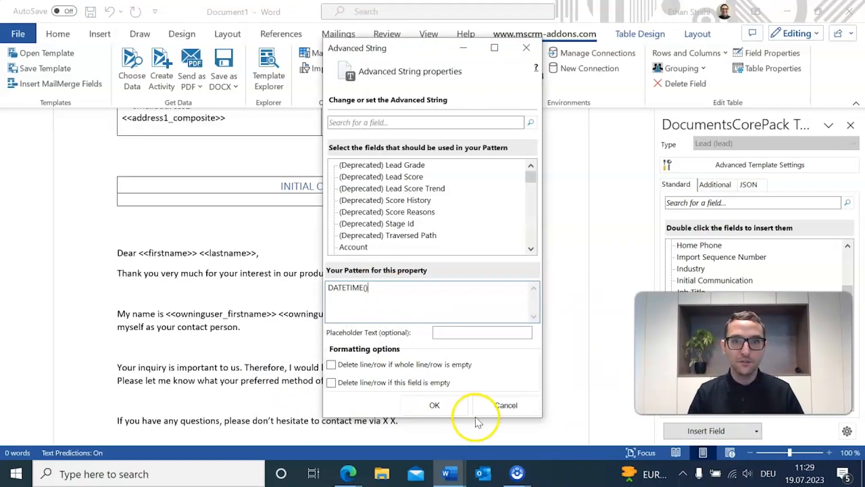
{"action": "left_click", "coordinate": [449, 404]}
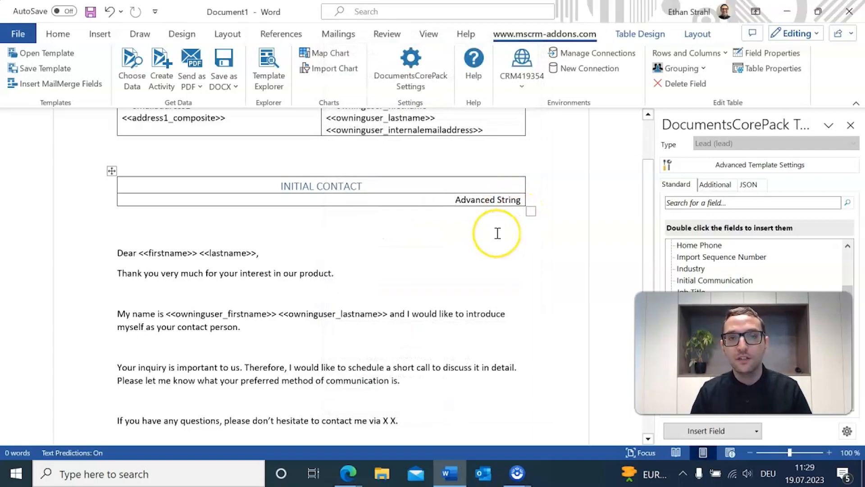
{"action": "left_click", "coordinate": [439, 194]}
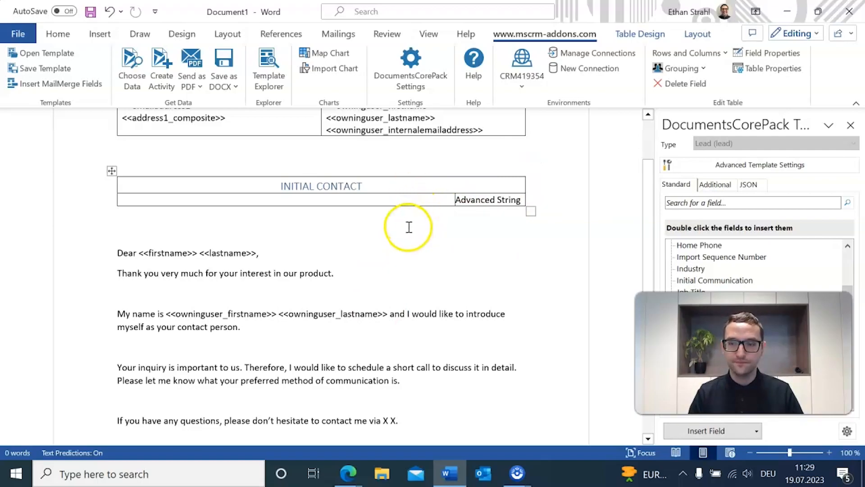
Delete the first X after "contact me via" and start a computed Hyperlink item in its place.
{"action": "scroll", "coordinate": [412, 228], "scroll_direction": "down", "scroll_amount": 4}
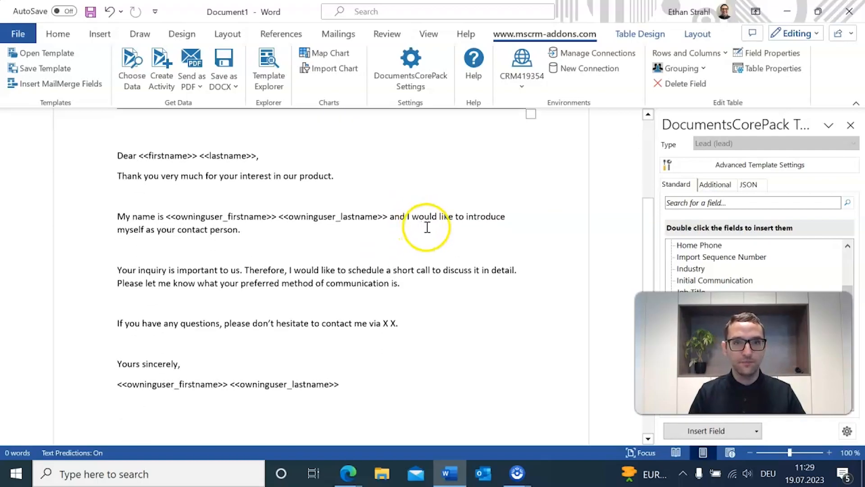
{"action": "scroll", "coordinate": [440, 241], "scroll_direction": "up", "scroll_amount": 3}
{"action": "scroll", "coordinate": [440, 247], "scroll_direction": "down", "scroll_amount": 1}
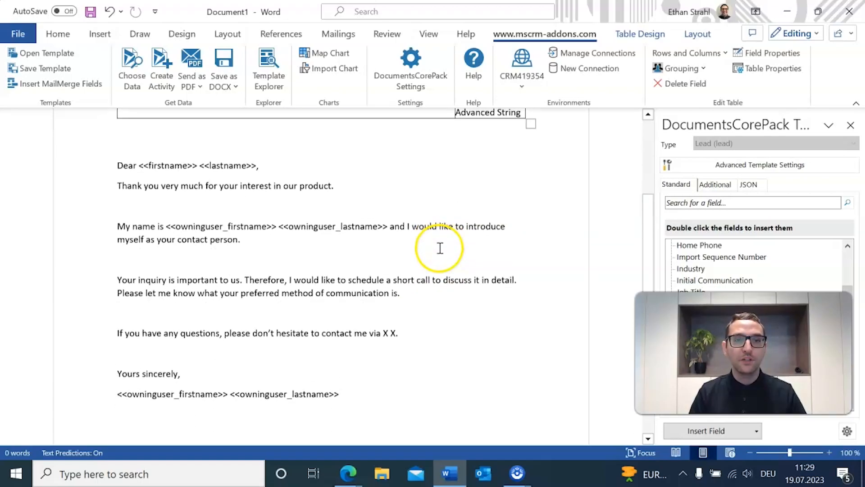
{"action": "left_click", "coordinate": [394, 323]}
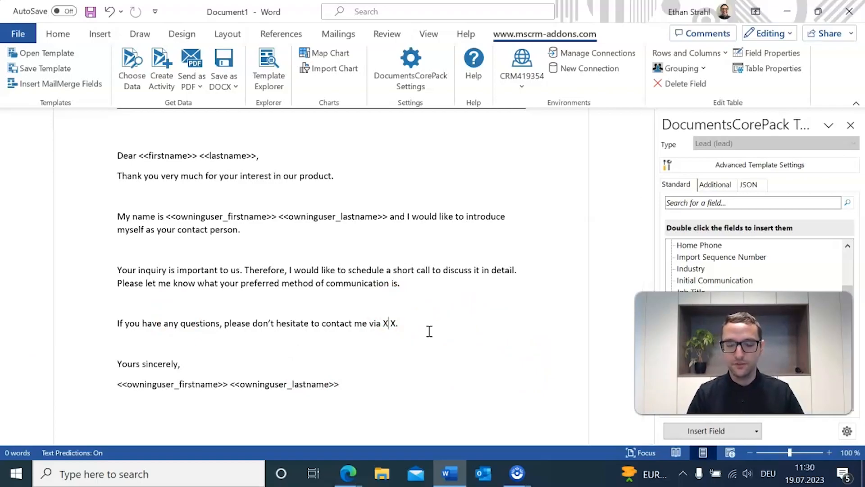
{"action": "key", "text": "BackSpace"}
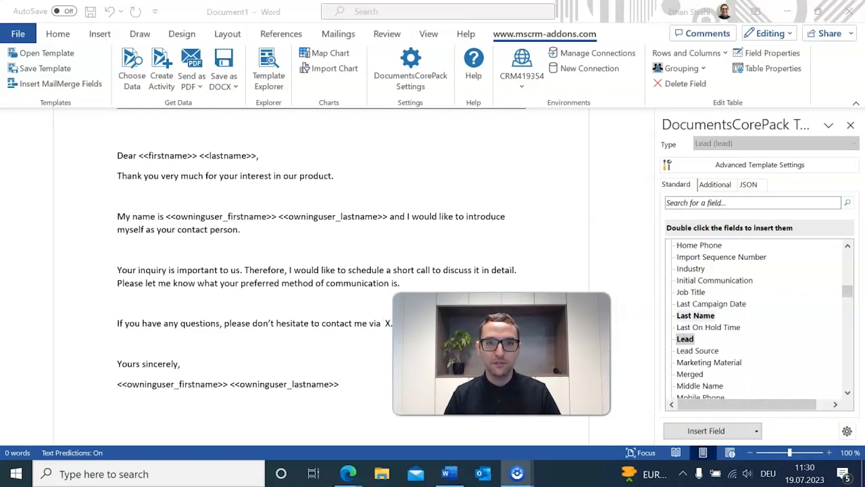
{"action": "left_click", "coordinate": [758, 432]}
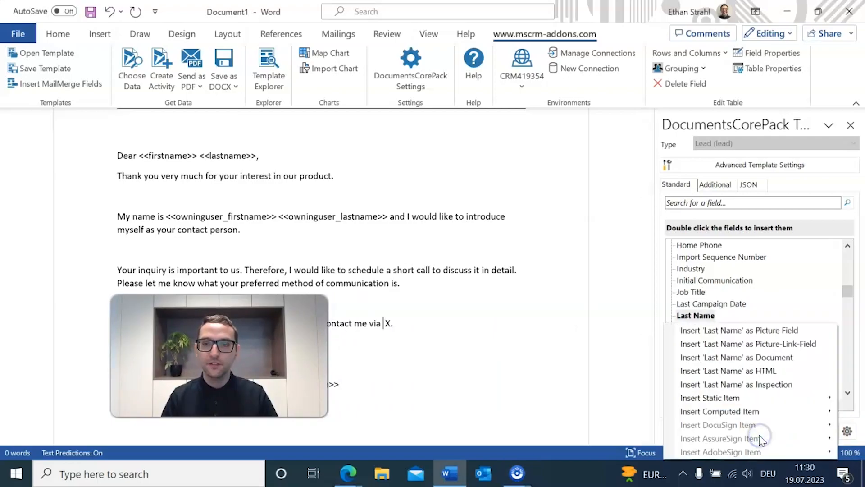
{"action": "mouse_move", "coordinate": [753, 413]}
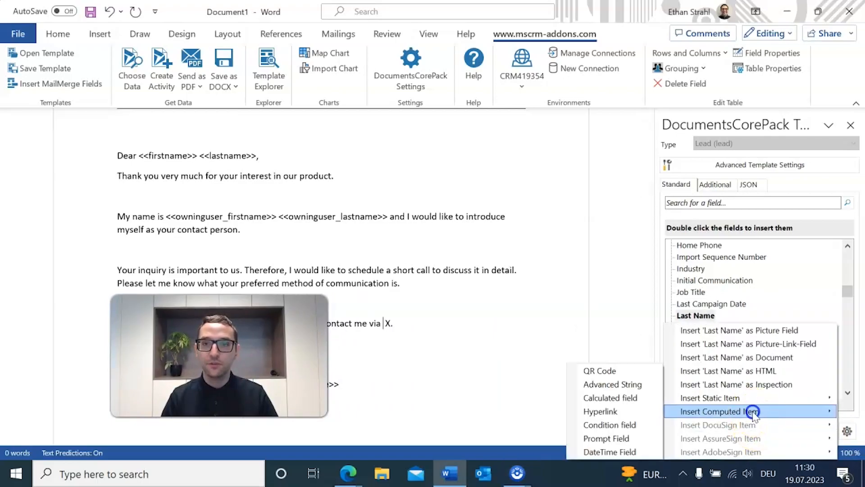
{"action": "left_click", "coordinate": [629, 411]}
Set the hyperlink's link pattern to 'mailto:' + the Primary Email field of the related Owning User.
{"action": "left_click", "coordinate": [419, 311]}
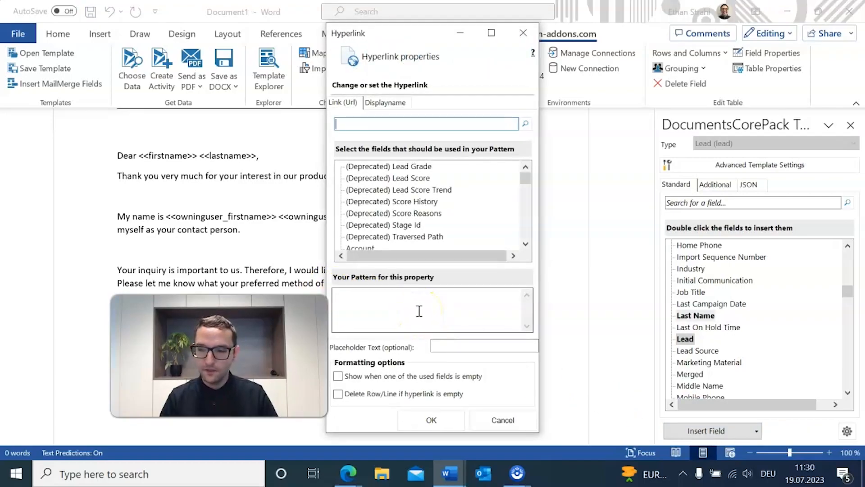
{"action": "left_click", "coordinate": [418, 311]}
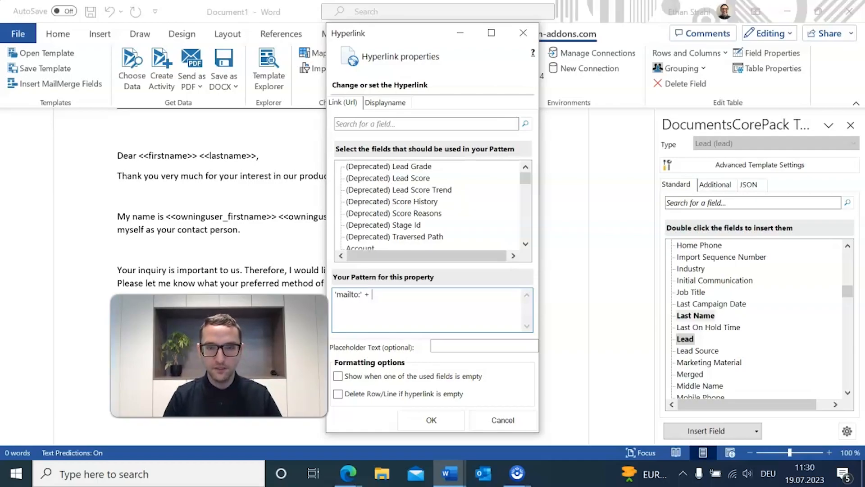
{"action": "scroll", "coordinate": [450, 201], "scroll_direction": "down", "scroll_amount": 10}
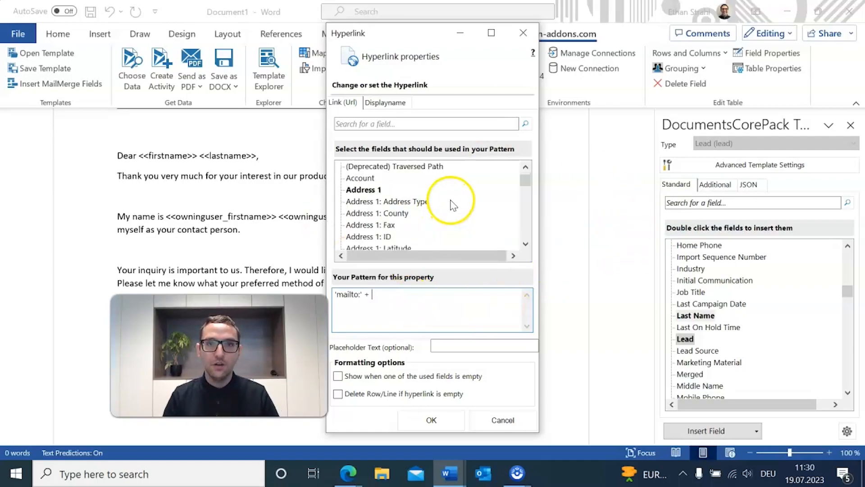
{"action": "scroll", "coordinate": [440, 185], "scroll_direction": "down", "scroll_amount": 20}
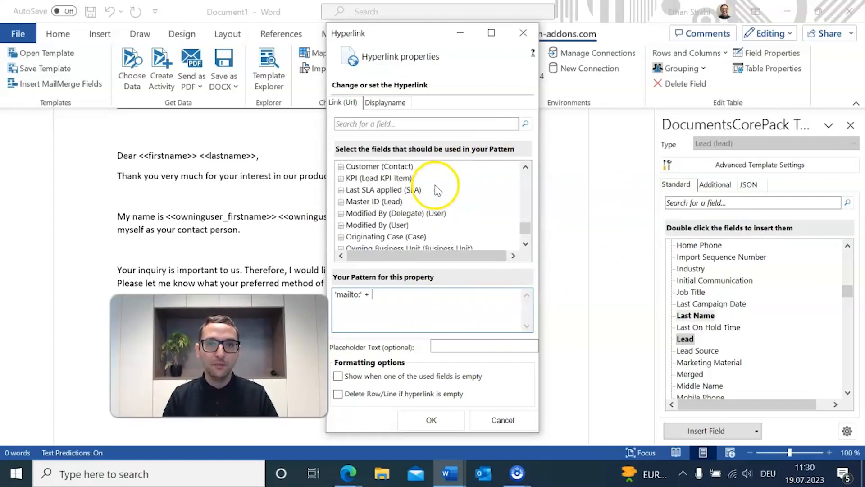
{"action": "scroll", "coordinate": [435, 190], "scroll_direction": "up", "scroll_amount": 20}
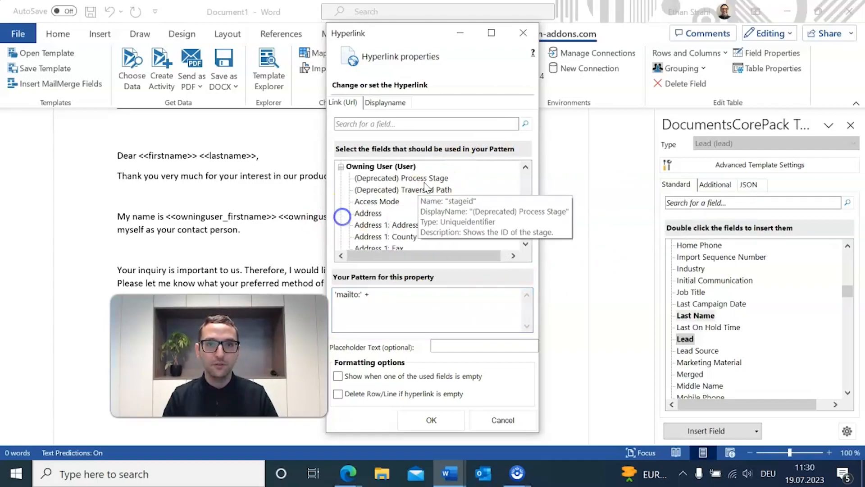
{"action": "scroll", "coordinate": [423, 193], "scroll_direction": "down", "scroll_amount": 20}
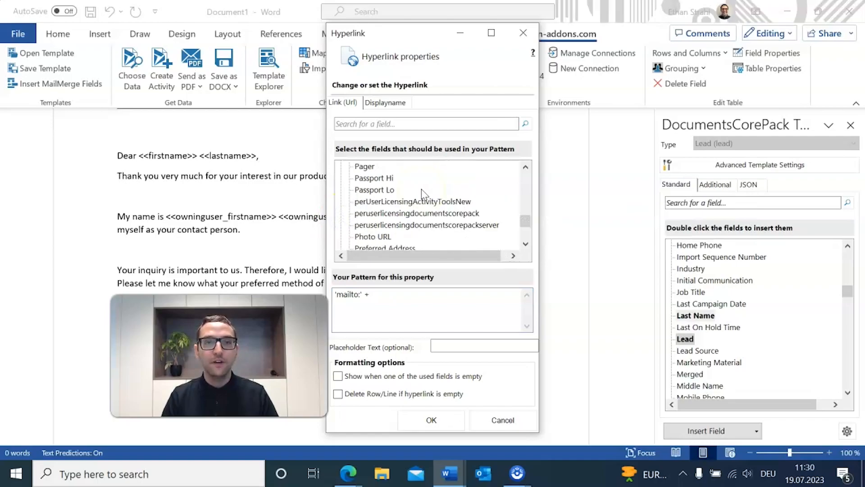
{"action": "scroll", "coordinate": [419, 198], "scroll_direction": "down", "scroll_amount": 5}
{"action": "left_click", "coordinate": [388, 213]}
{"action": "double_click", "coordinate": [389, 213]}
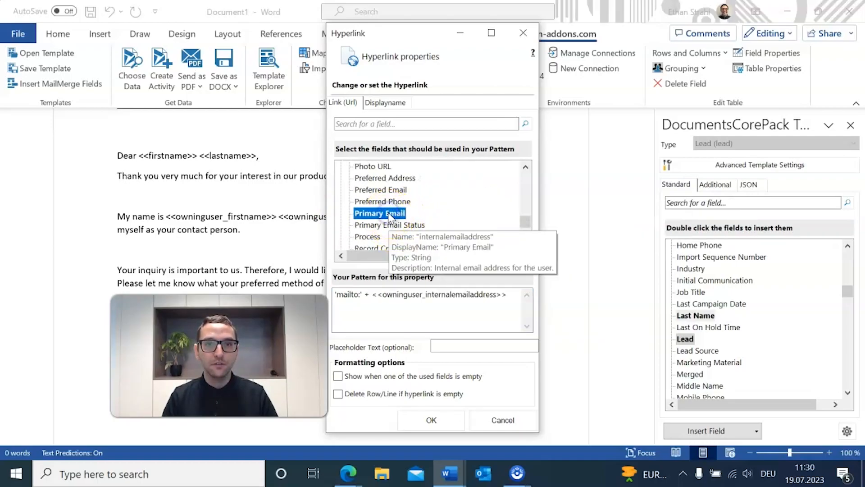
Give the hyperlink the placeholder text Email and the display name pattern 'Email', and insert it into the sentence.
{"action": "left_click", "coordinate": [451, 347]}
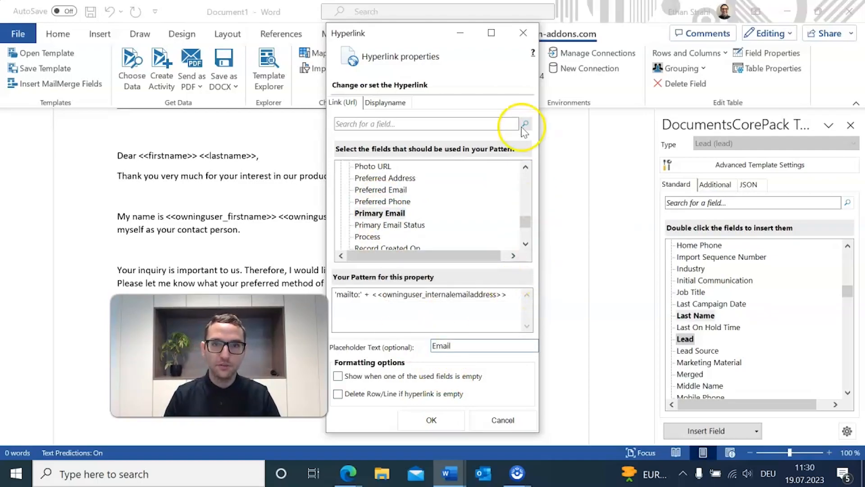
{"action": "left_click", "coordinate": [386, 101]}
{"action": "left_click", "coordinate": [435, 297]}
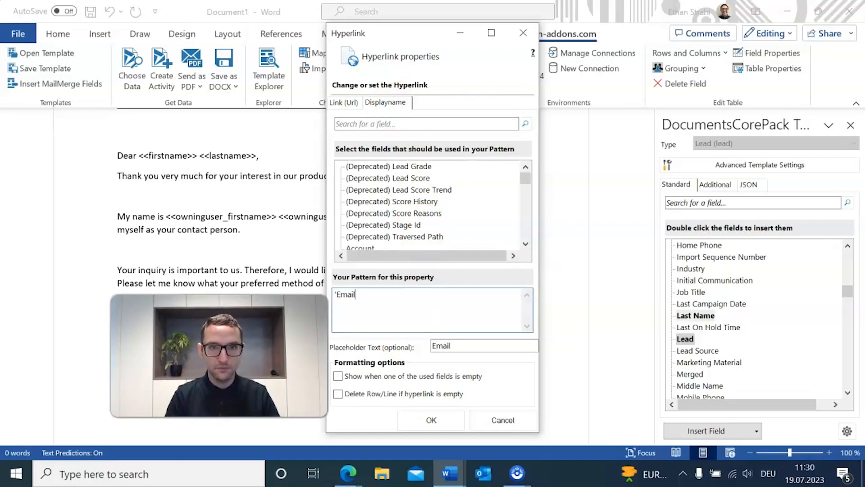
{"action": "left_click", "coordinate": [430, 420]}
{"action": "key", "text": "BackSpace"}
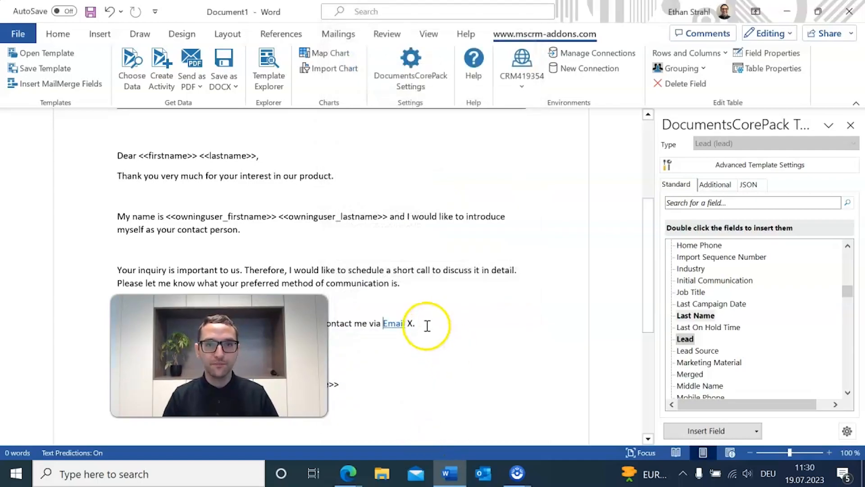
{"action": "type", "text": "l"}
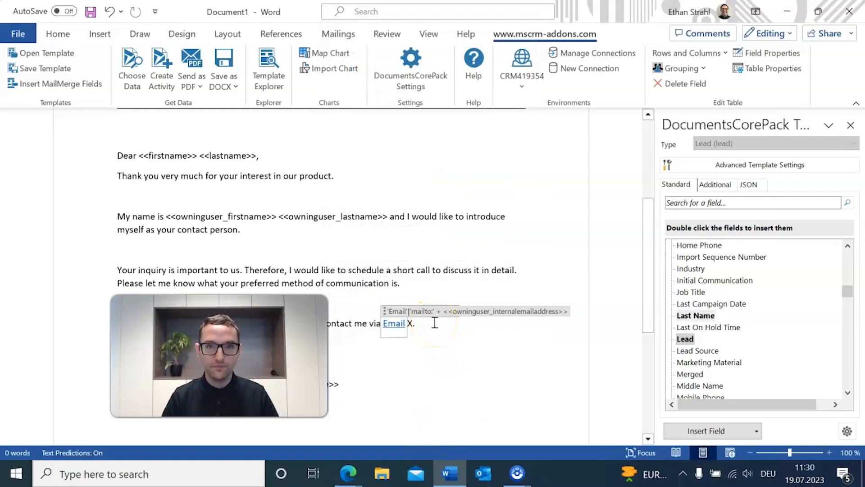
Start a computed Condition field between the Email link and the remaining X, and name it "Phone is filled".
{"action": "left_click", "coordinate": [435, 323]}
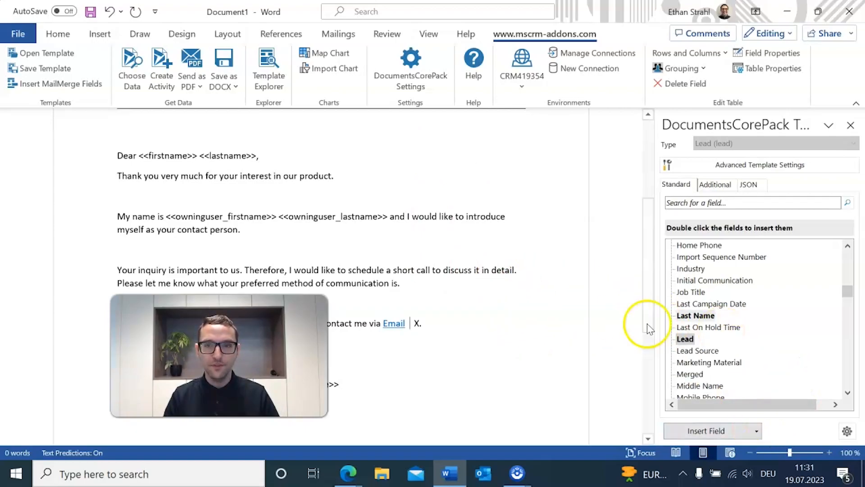
{"action": "left_click", "coordinate": [757, 430]}
{"action": "mouse_move", "coordinate": [724, 411]}
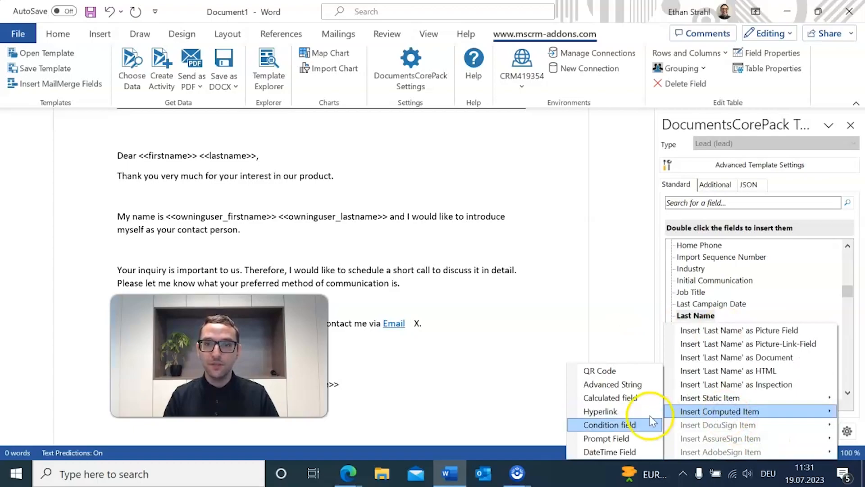
{"action": "left_click", "coordinate": [625, 430]}
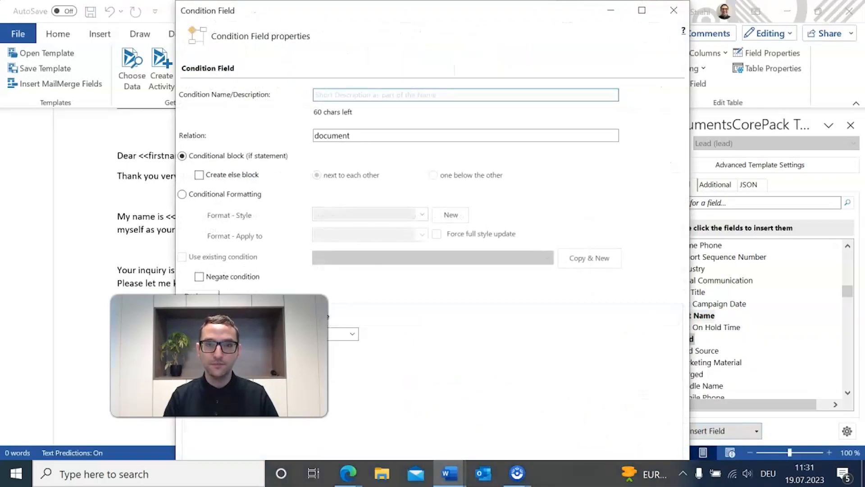
{"action": "left_click_drag", "start_coordinate": [521, 11], "coordinate": [457, 51]}
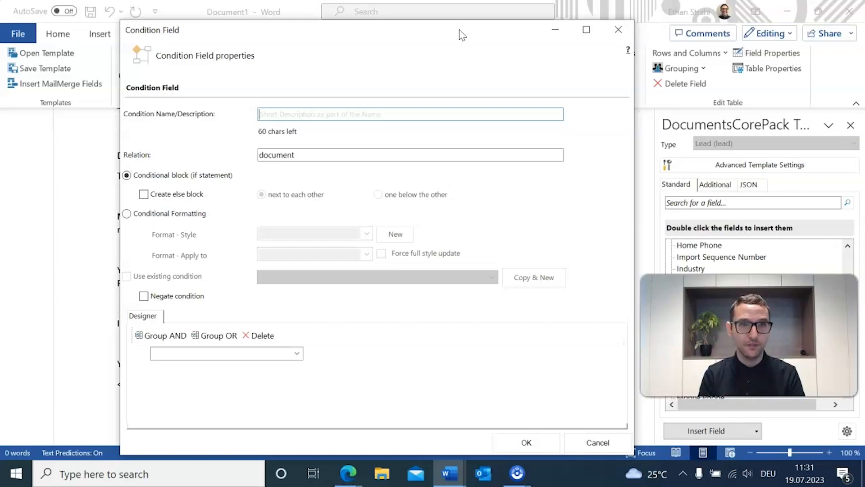
{"action": "left_click", "coordinate": [438, 114]}
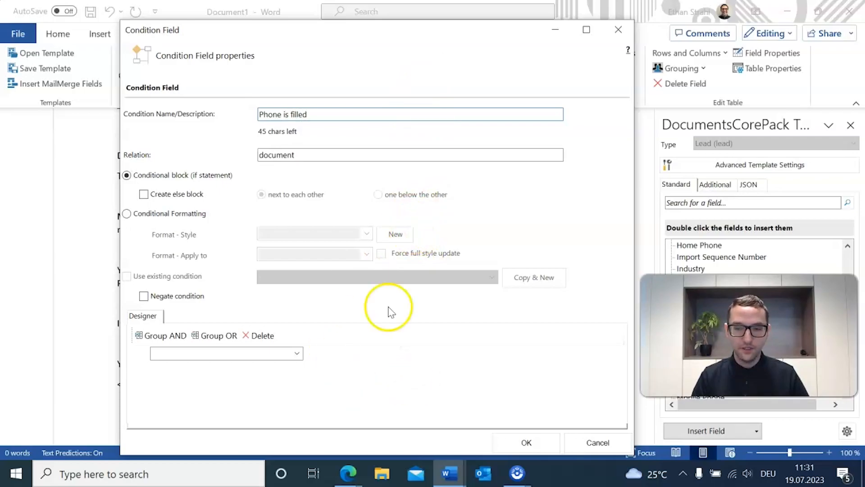
Define the condition so that the Main Phone field of the related Owning User has data, and insert the conditional block.
{"action": "left_click", "coordinate": [297, 354]}
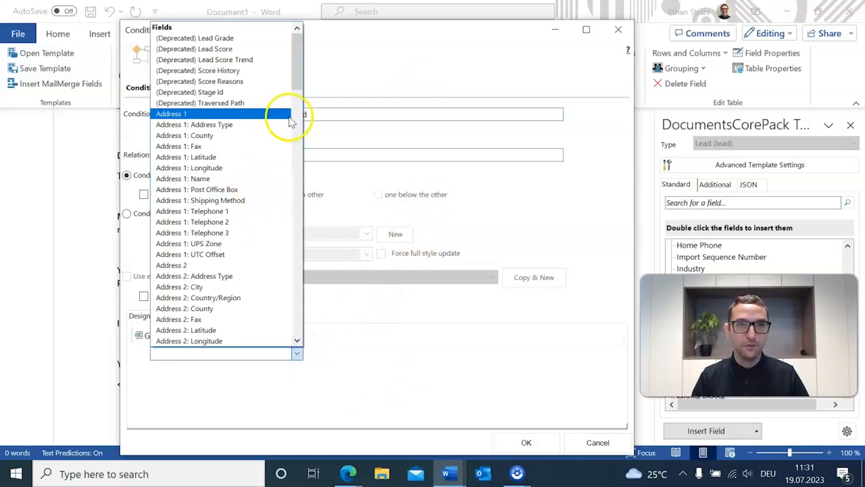
{"action": "left_click_drag", "start_coordinate": [297, 82], "coordinate": [305, 328]}
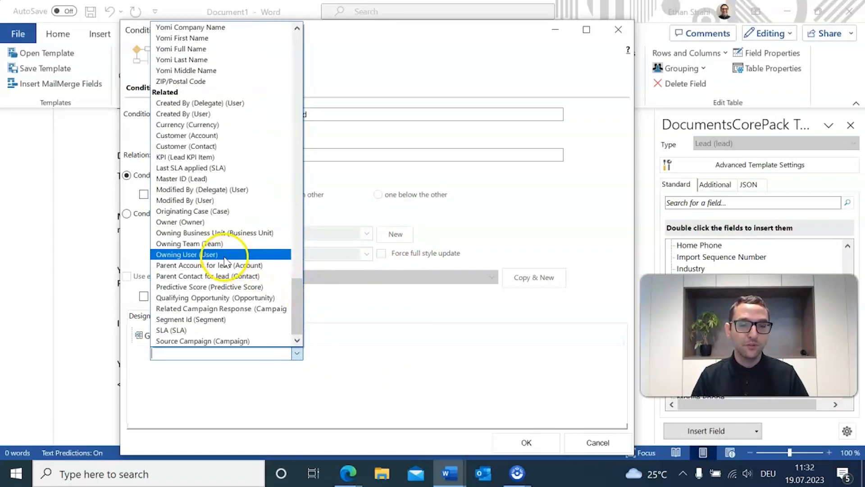
{"action": "left_click", "coordinate": [224, 255]}
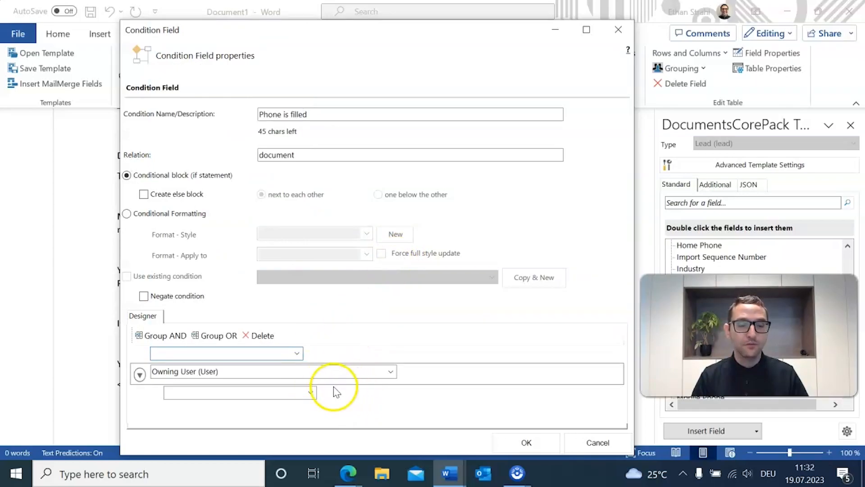
{"action": "left_click", "coordinate": [316, 392]}
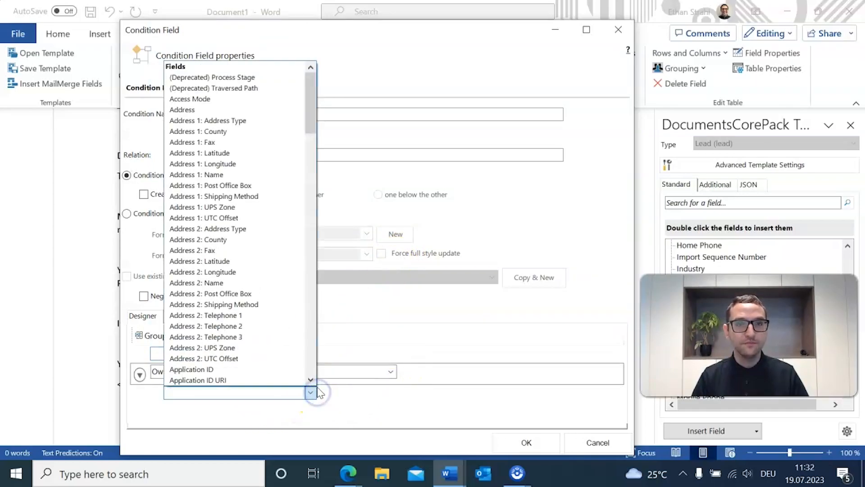
{"action": "scroll", "coordinate": [269, 164], "scroll_direction": "down", "scroll_amount": 6}
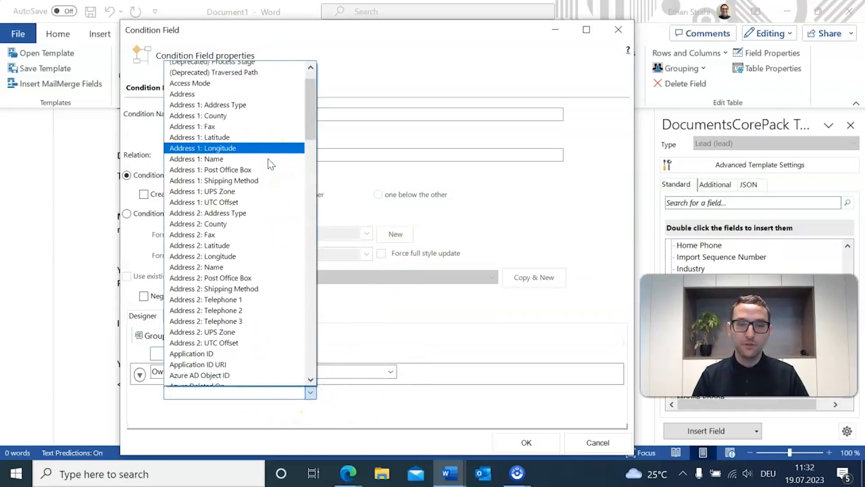
{"action": "left_click_drag", "start_coordinate": [315, 135], "coordinate": [310, 194]}
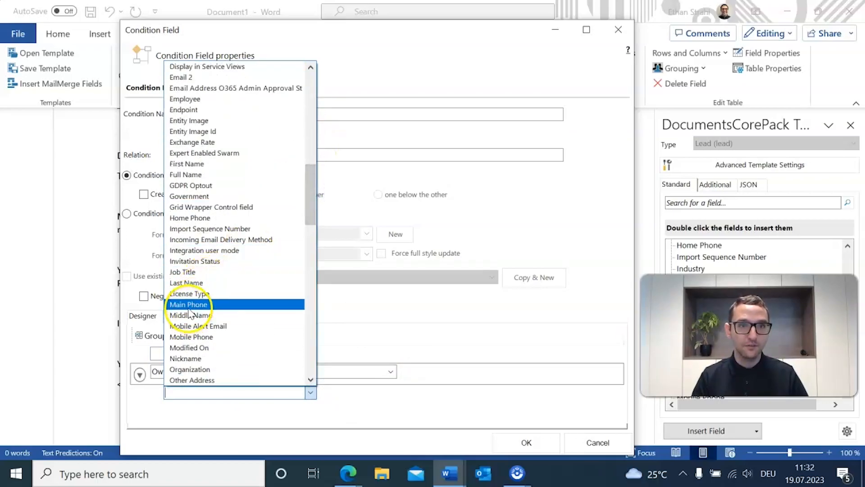
{"action": "left_click", "coordinate": [192, 305]}
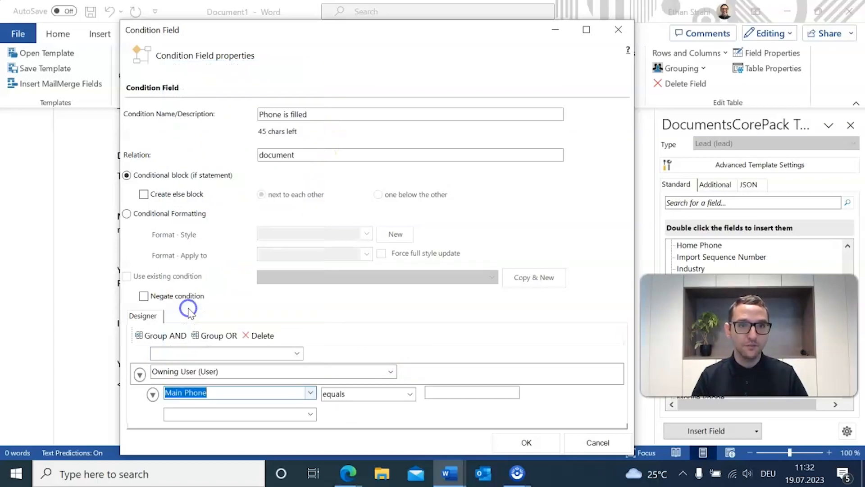
{"action": "left_click", "coordinate": [409, 395]}
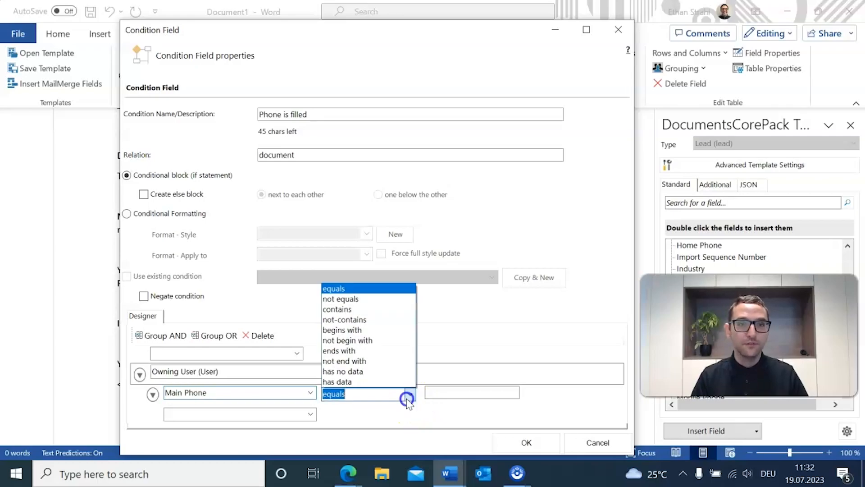
{"action": "left_click", "coordinate": [352, 382]}
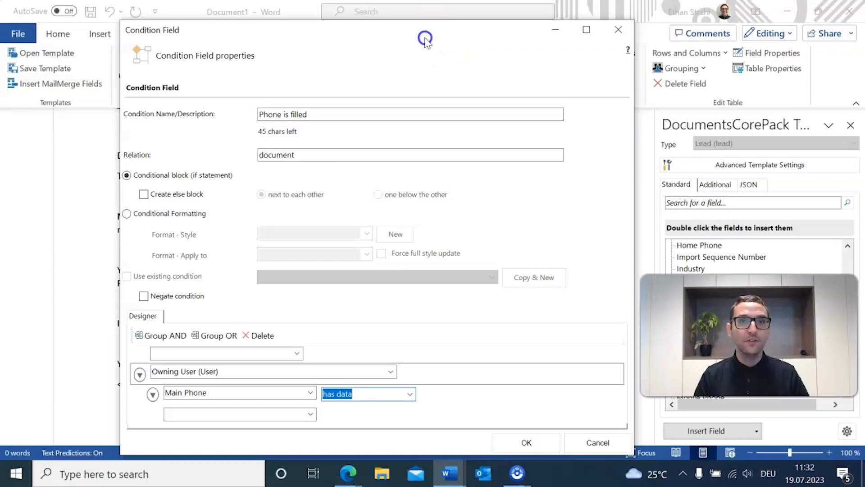
{"action": "left_click", "coordinate": [526, 442]}
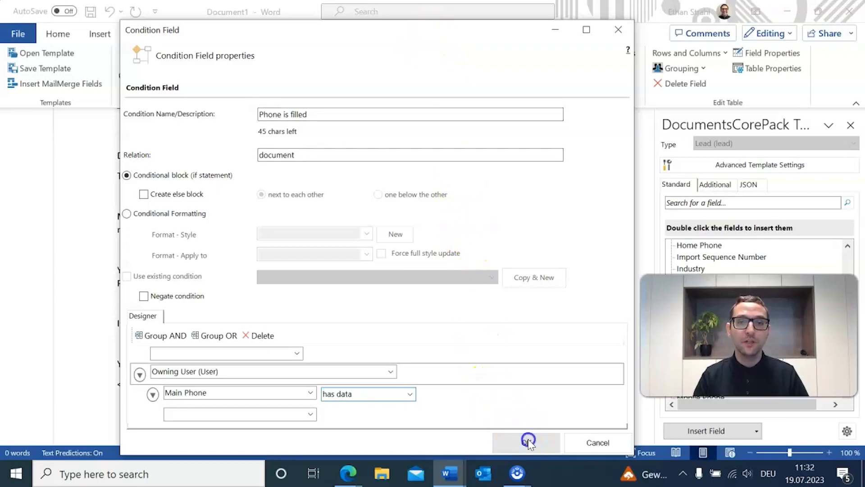
Clear the default content of the "Phone is filled" block and start a computed Hyperlink item inside it.
{"action": "left_click", "coordinate": [455, 323]}
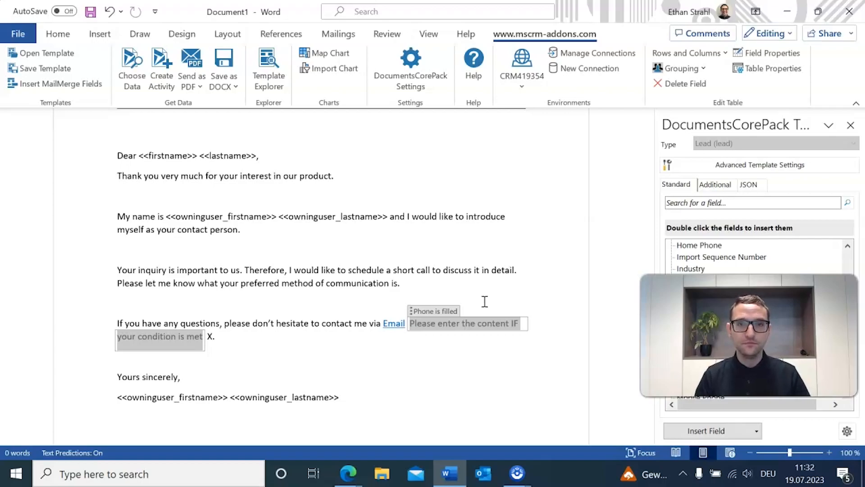
{"action": "left_click", "coordinate": [490, 331]}
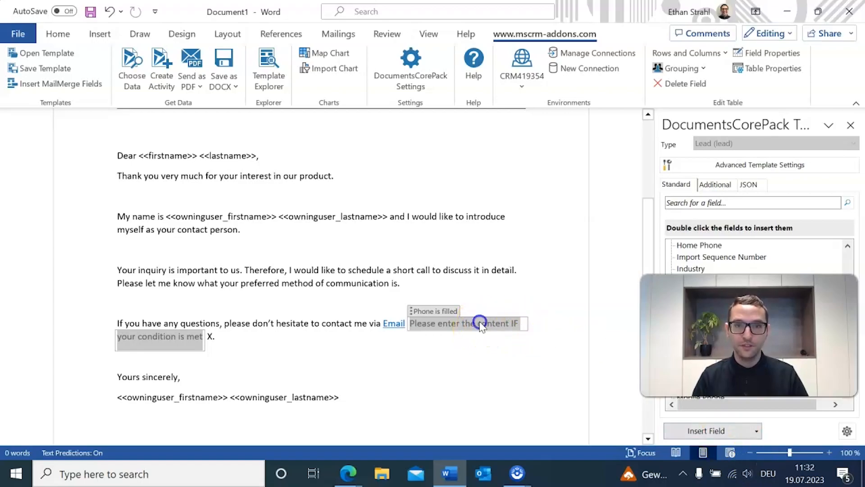
{"action": "key", "text": "Delete"}
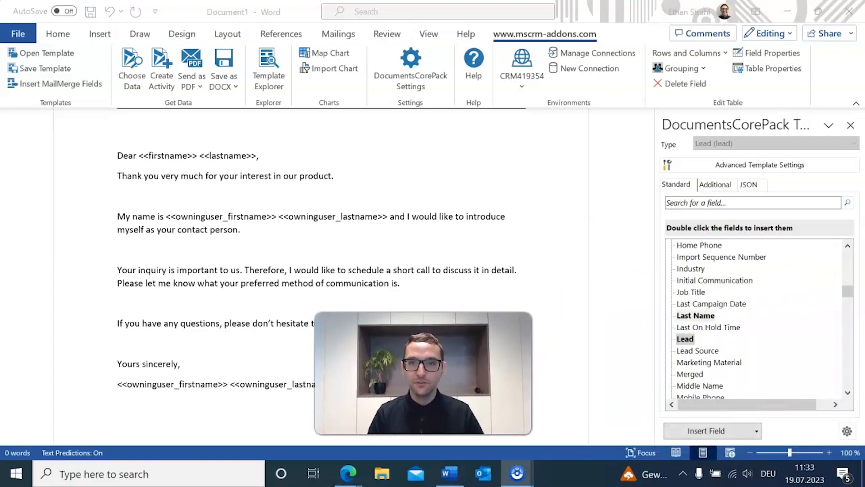
{"action": "left_click", "coordinate": [757, 430]}
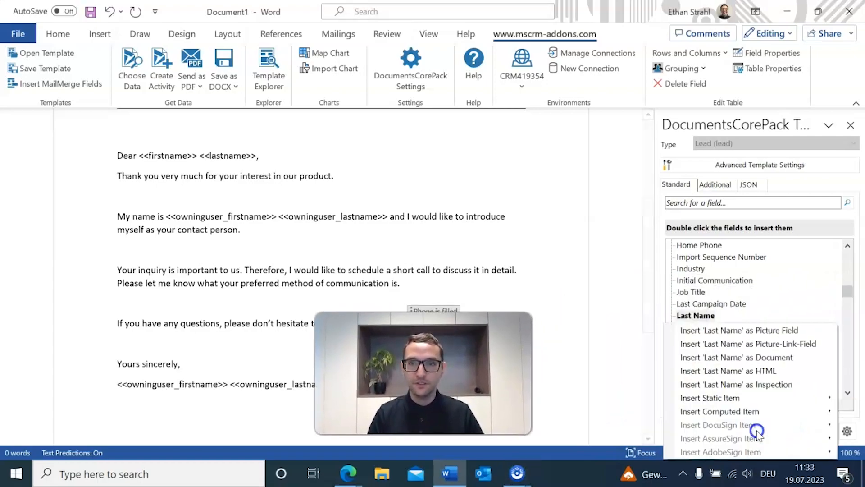
{"action": "left_click", "coordinate": [747, 413]}
{"action": "left_click", "coordinate": [609, 411]}
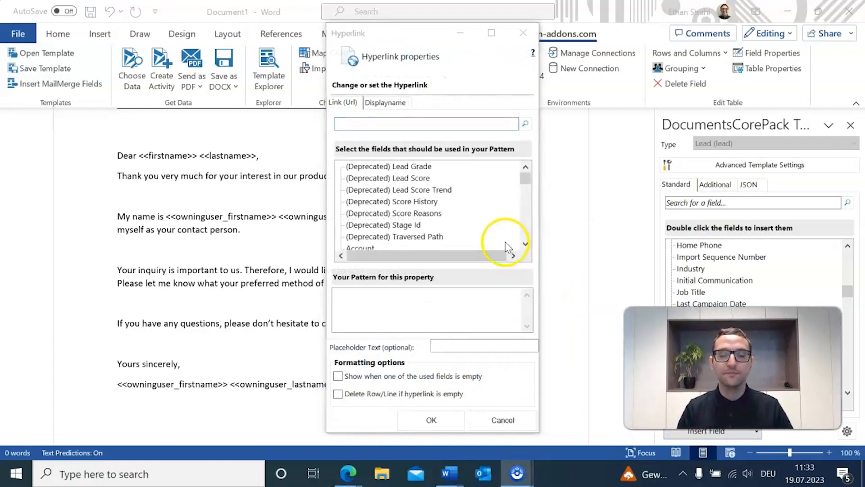
Set the hyperlink's link pattern to 'tel:' + the Main Phone field of the related Owning User.
{"action": "left_click", "coordinate": [400, 294]}
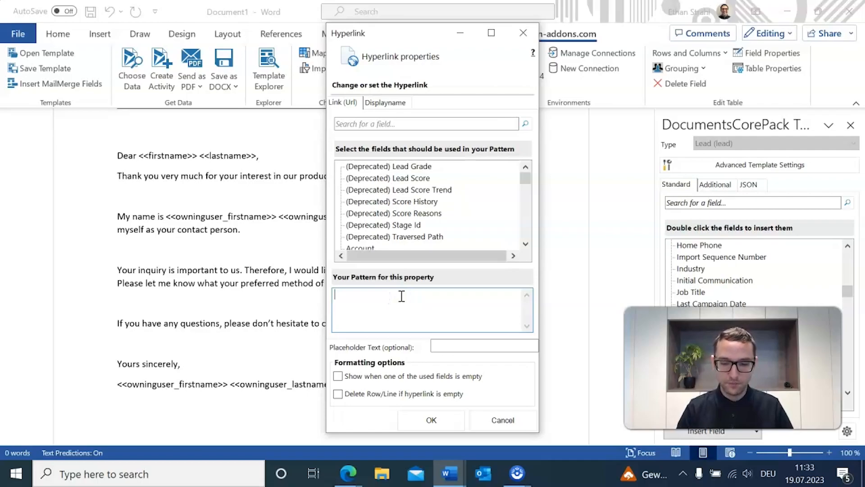
{"action": "type", "text": "'"}
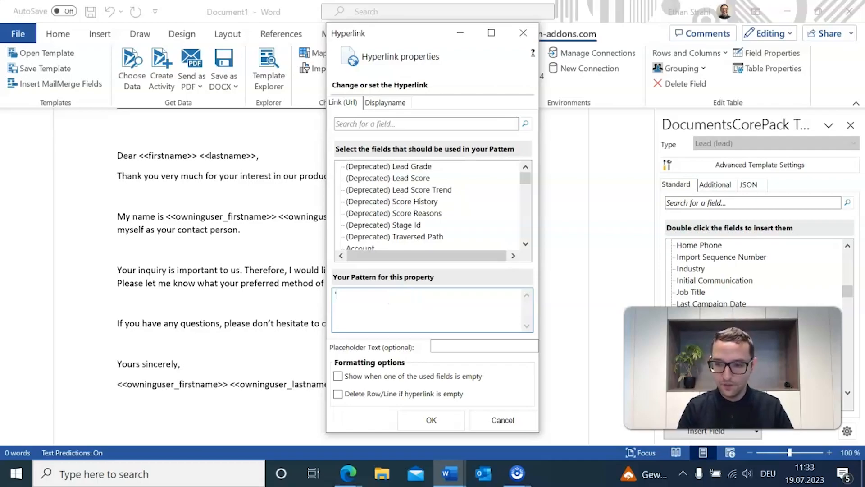
{"action": "type", "text": "tel:'"}
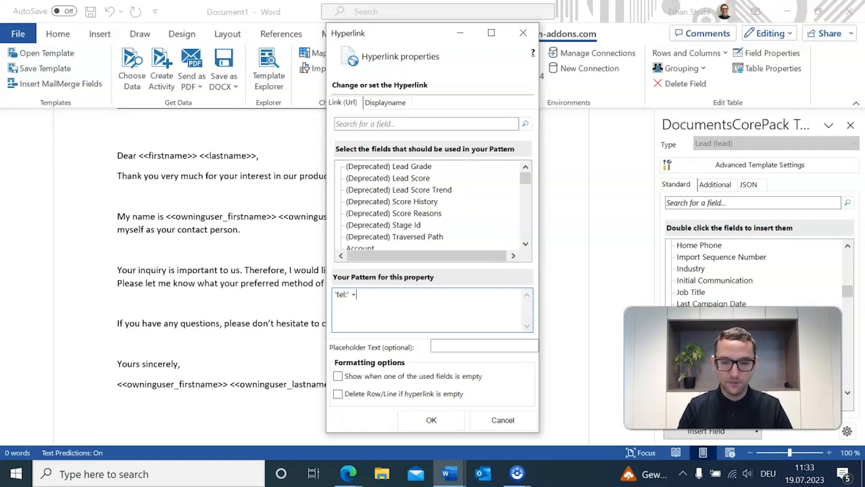
{"action": "type", "text": " +"}
{"action": "scroll", "coordinate": [450, 189], "scroll_direction": "down", "scroll_amount": 12}
{"action": "scroll", "coordinate": [456, 191], "scroll_direction": "down", "scroll_amount": 20}
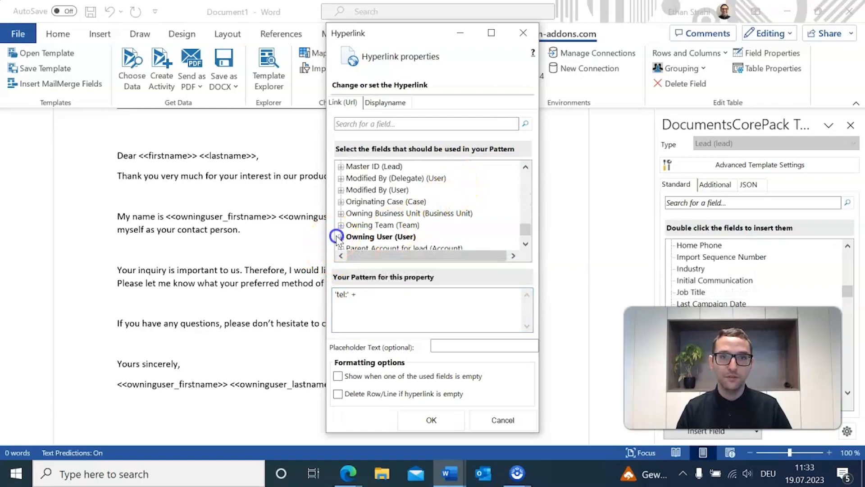
{"action": "left_click", "coordinate": [341, 236]}
{"action": "scroll", "coordinate": [341, 236], "scroll_direction": "down", "scroll_amount": 10}
{"action": "scroll", "coordinate": [437, 200], "scroll_direction": "down", "scroll_amount": 6}
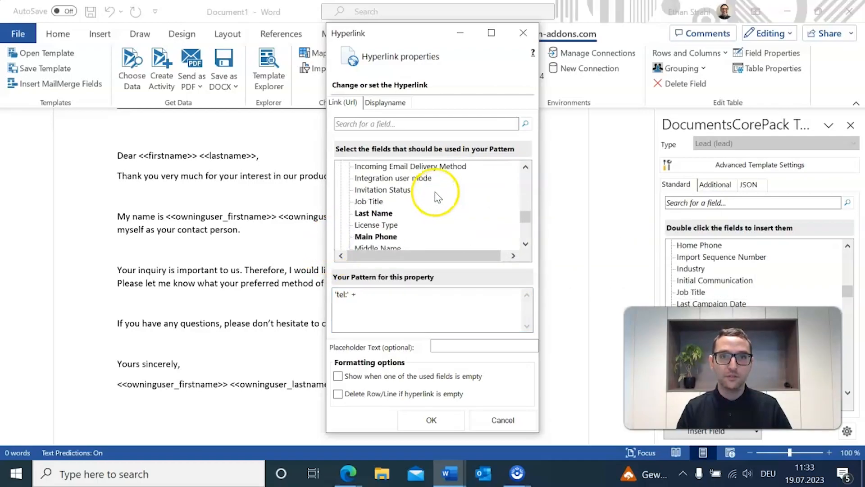
{"action": "double_click", "coordinate": [377, 237]}
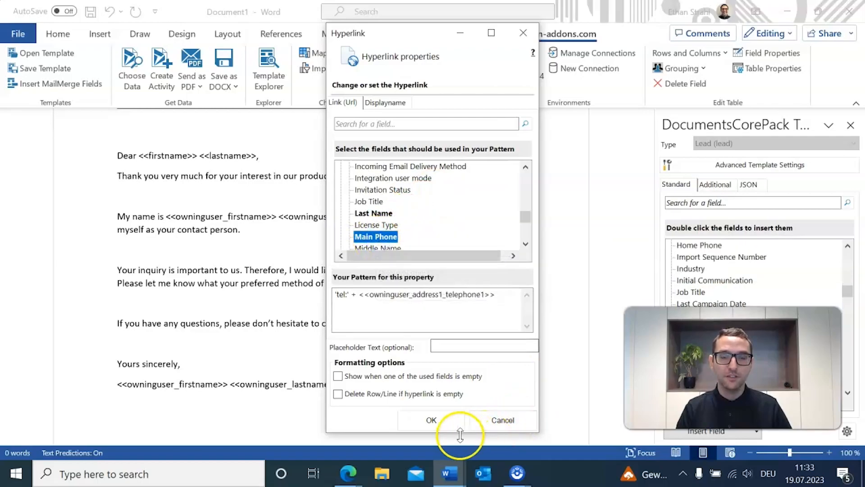
Give the hyperlink the placeholder text Phone and the display name pattern 'Phone', and insert it into the conditional block.
{"action": "left_click", "coordinate": [447, 349]}
{"action": "type", "text": "Phone"}
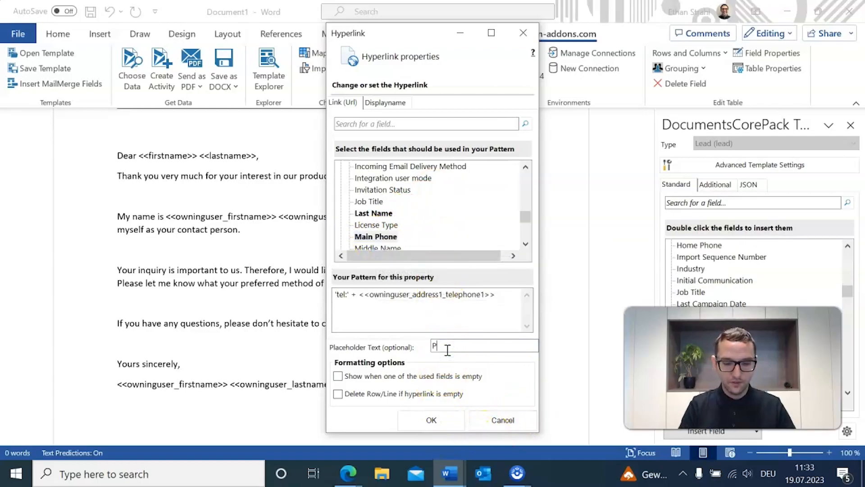
{"action": "left_click", "coordinate": [386, 101]}
{"action": "left_click", "coordinate": [428, 315]}
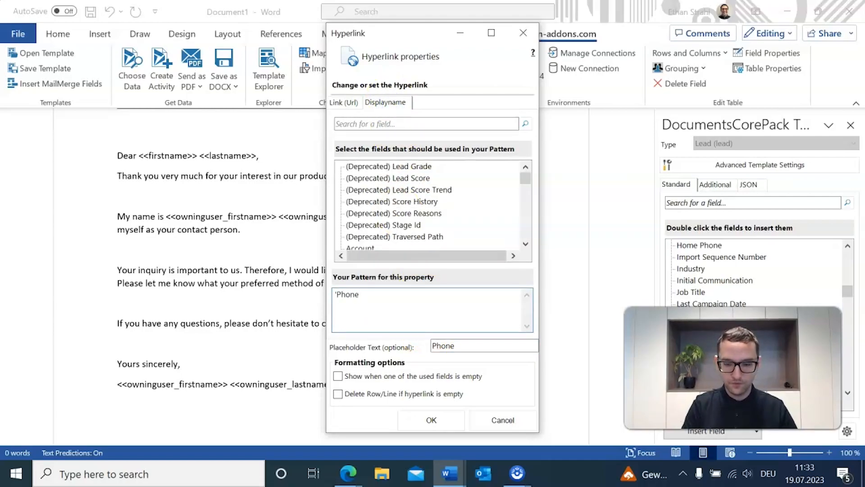
{"action": "left_click", "coordinate": [433, 420]}
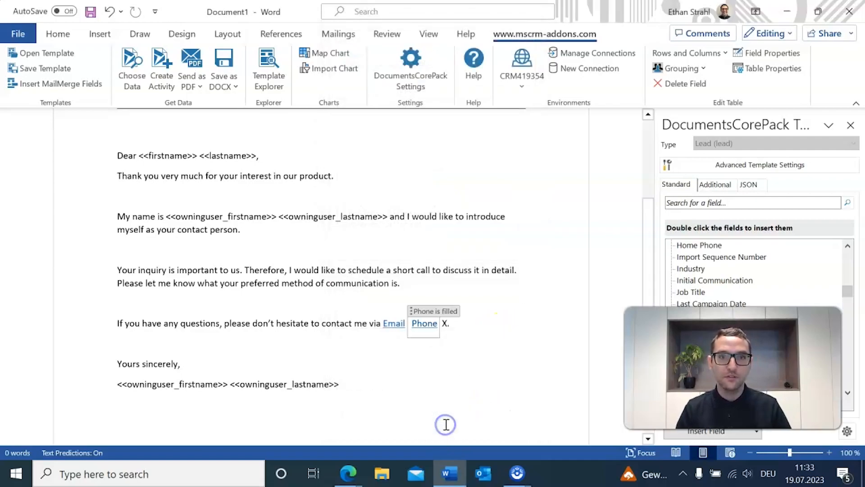
Delete the remaining X and the extra space before the period, and move the cursor into the conditional block ahead of the Phone link.
{"action": "left_click", "coordinate": [450, 323]}
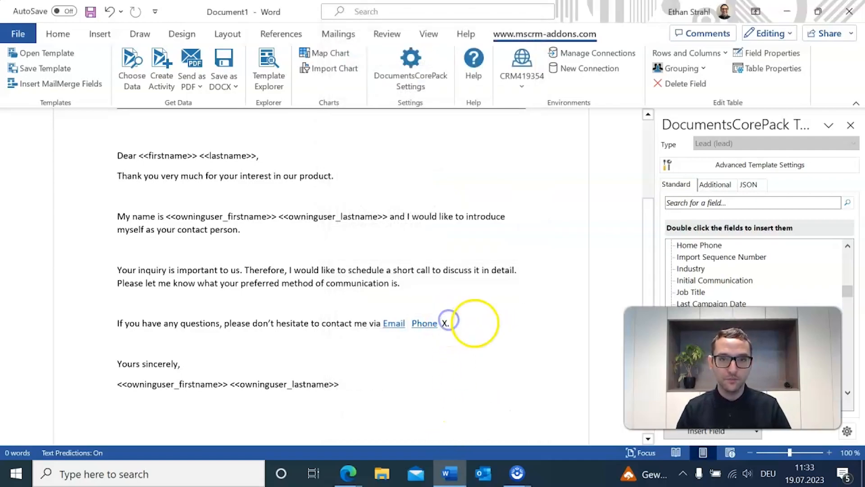
{"action": "key", "text": "BackSpace"}
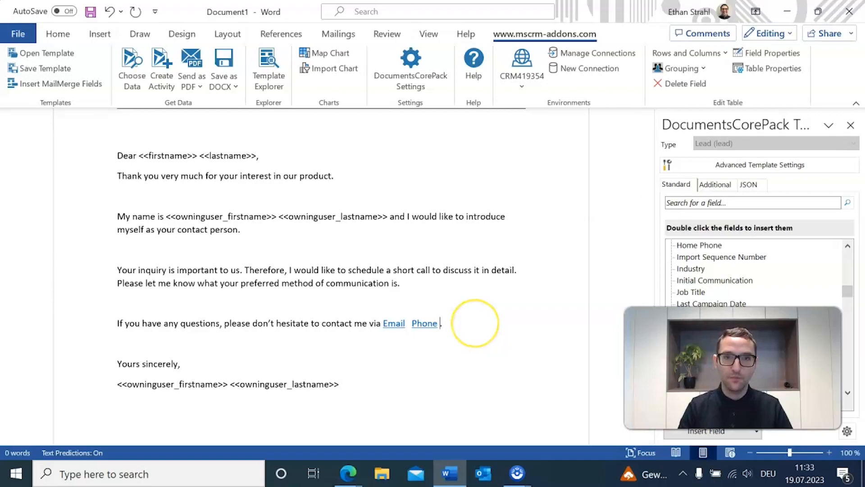
{"action": "key", "text": "Left"}
{"action": "key", "text": "Left"}
{"action": "key", "text": "Left"}
{"action": "key", "text": "Left"}
{"action": "key", "text": "Left"}
{"action": "key", "text": "Left"}
{"action": "key", "text": "Left"}
{"action": "key", "text": "Left"}
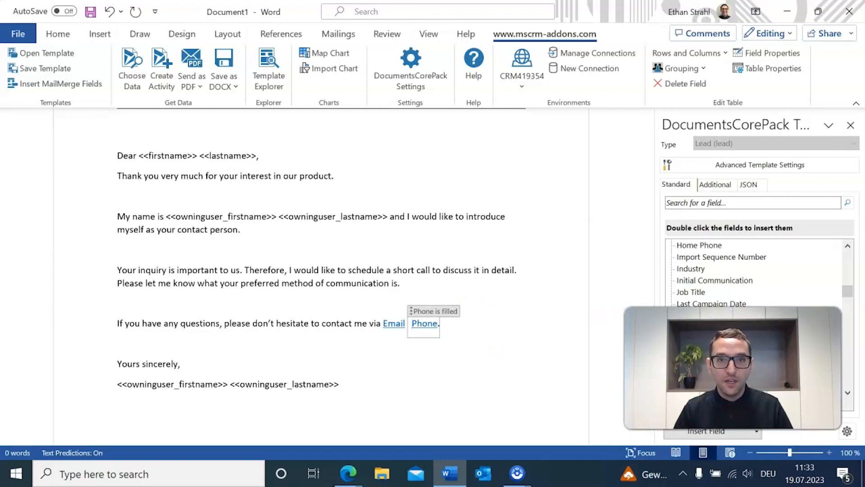
{"action": "key", "text": "Left"}
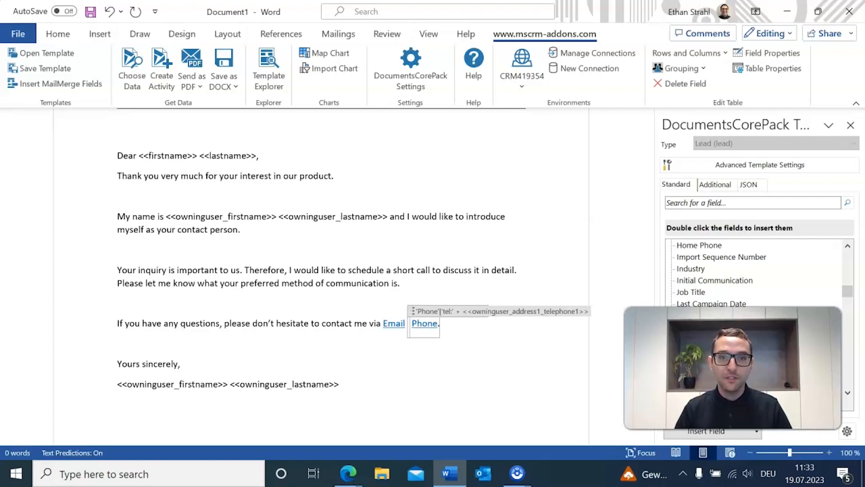
{"action": "left_click", "coordinate": [420, 324]}
{"action": "type", "text": "<<"}
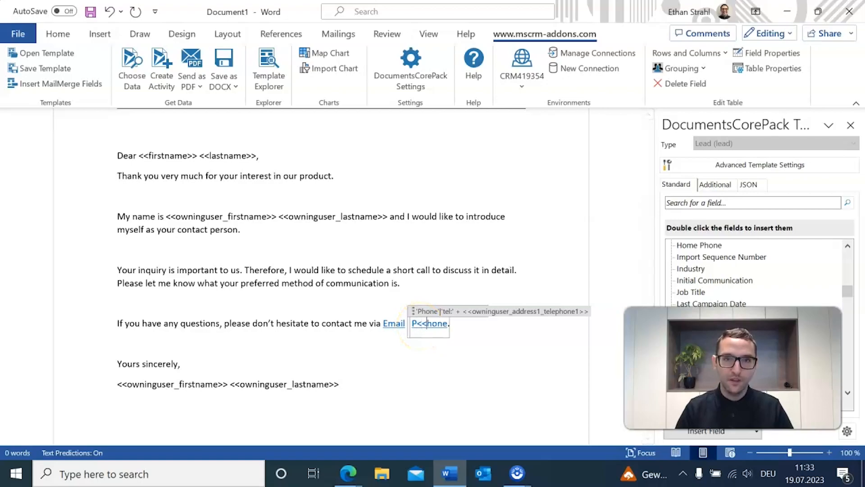
{"action": "key", "text": "BackSpace"}
{"action": "key", "text": "BackSpace"}
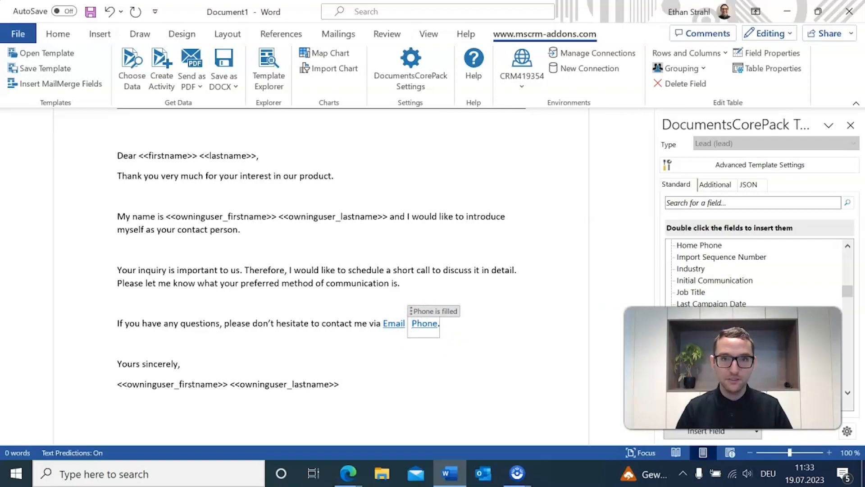
Add the word "or" before the Phone link inside the conditional block and remove the surplus space after the Email link.
{"action": "type", "text": "or"}
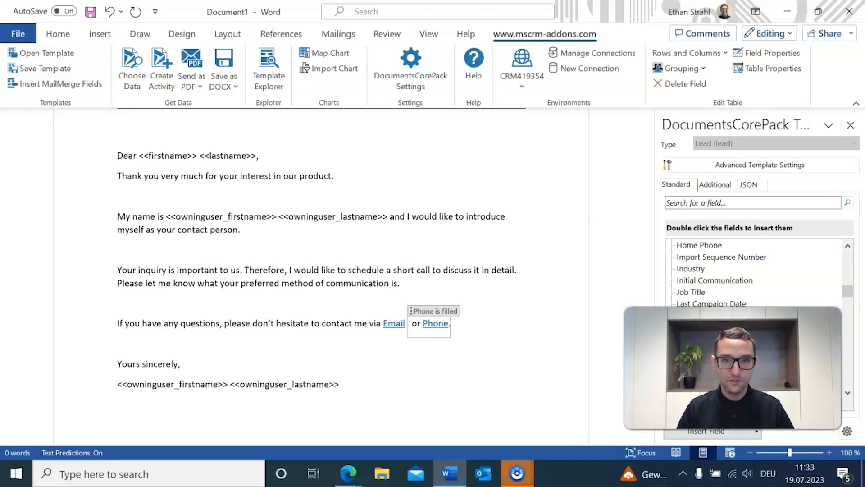
{"action": "left_click", "coordinate": [473, 325]}
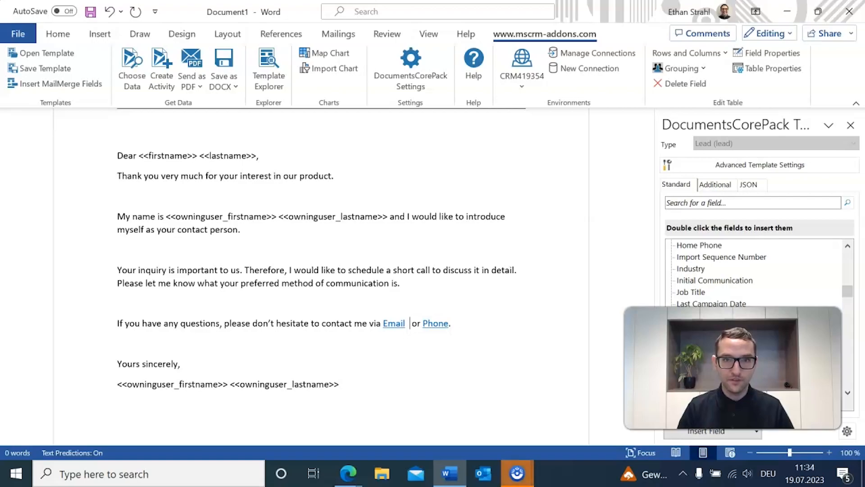
{"action": "key", "text": "BackSpace"}
{"action": "key", "text": "BackSpace"}
{"action": "key", "text": "Right"}
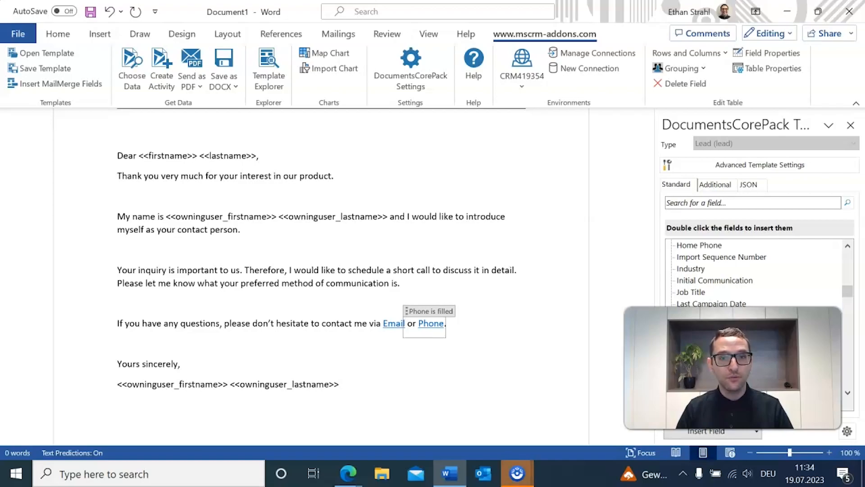
{"action": "left_click", "coordinate": [419, 324]}
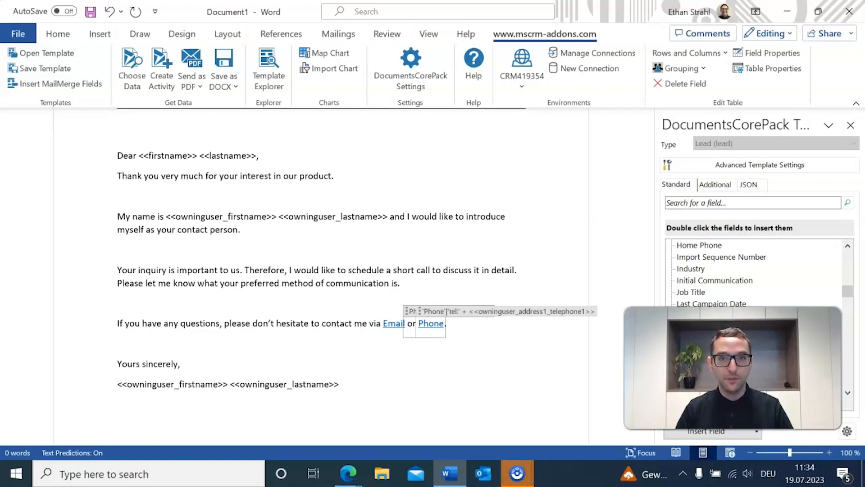
{"action": "left_click", "coordinate": [410, 324]}
{"action": "key", "text": "Right"}
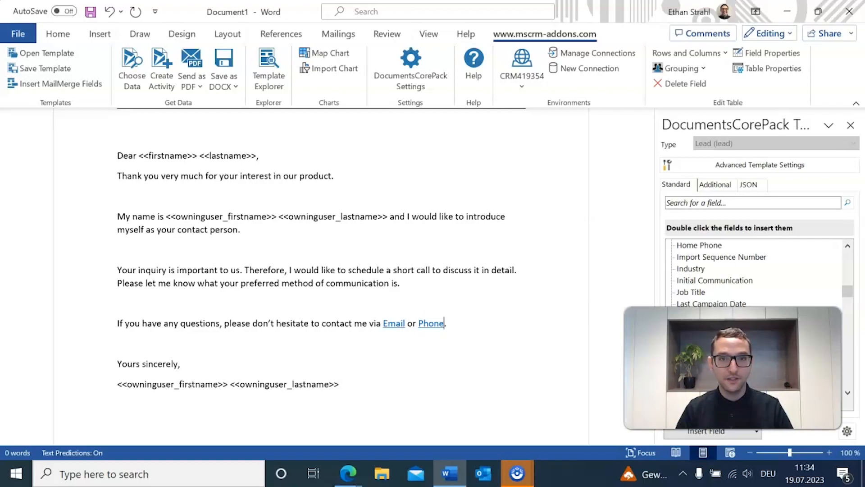
Review the finished letter template from the address table and title block down to the closing signature fields.
{"action": "scroll", "coordinate": [438, 302], "scroll_direction": "down", "scroll_amount": 6}
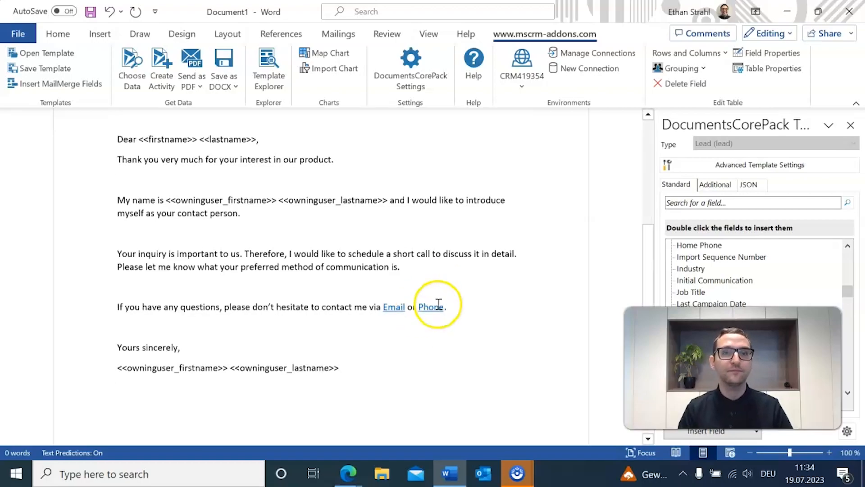
{"action": "scroll", "coordinate": [439, 300], "scroll_direction": "up", "scroll_amount": 10}
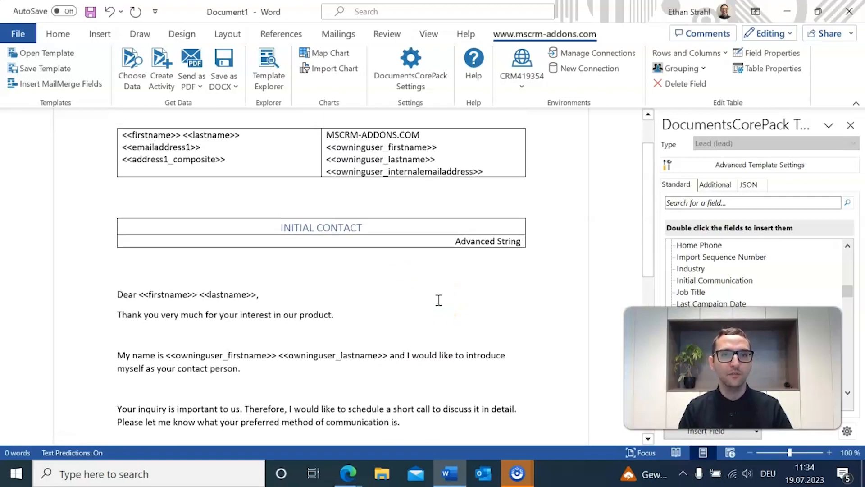
{"action": "scroll", "coordinate": [439, 300], "scroll_direction": "up", "scroll_amount": 1}
{"action": "scroll", "coordinate": [438, 300], "scroll_direction": "down", "scroll_amount": 5}
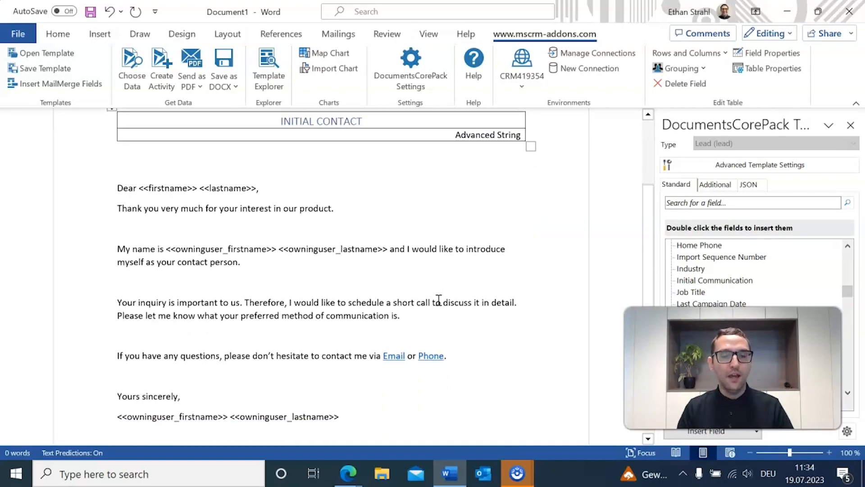
{"action": "scroll", "coordinate": [438, 301], "scroll_direction": "down", "scroll_amount": 2}
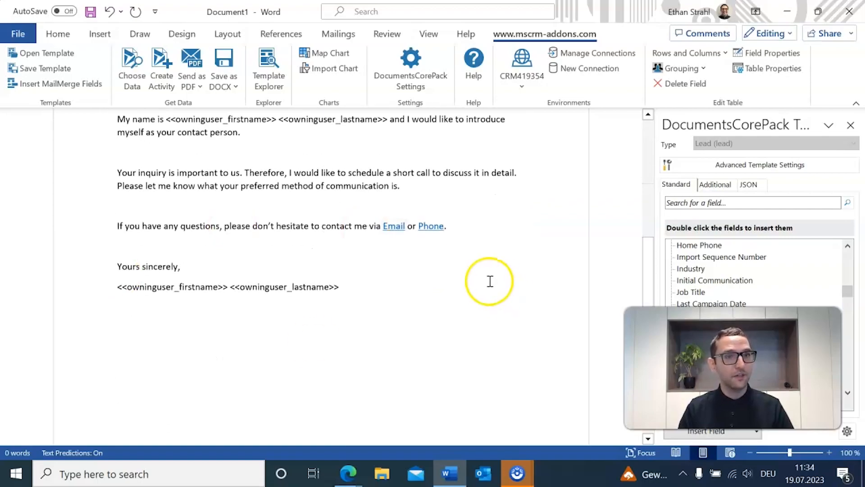
{"action": "scroll", "coordinate": [482, 281], "scroll_direction": "down", "scroll_amount": 4}
{"action": "scroll", "coordinate": [481, 280], "scroll_direction": "up", "scroll_amount": 8}
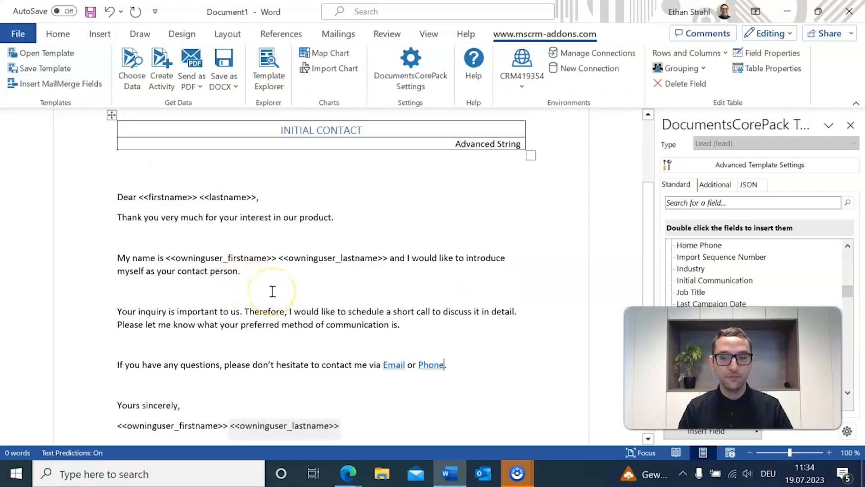
{"action": "scroll", "coordinate": [270, 293], "scroll_direction": "up", "scroll_amount": 4}
{"action": "left_click", "coordinate": [293, 271]}
{"action": "left_click", "coordinate": [300, 256]}
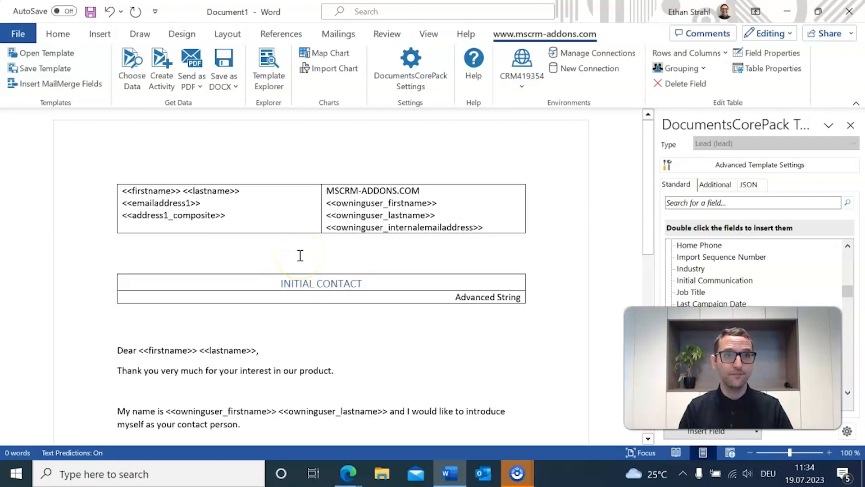
Save the document as a Lead template named NewLead.
{"action": "left_click", "coordinate": [60, 69]}
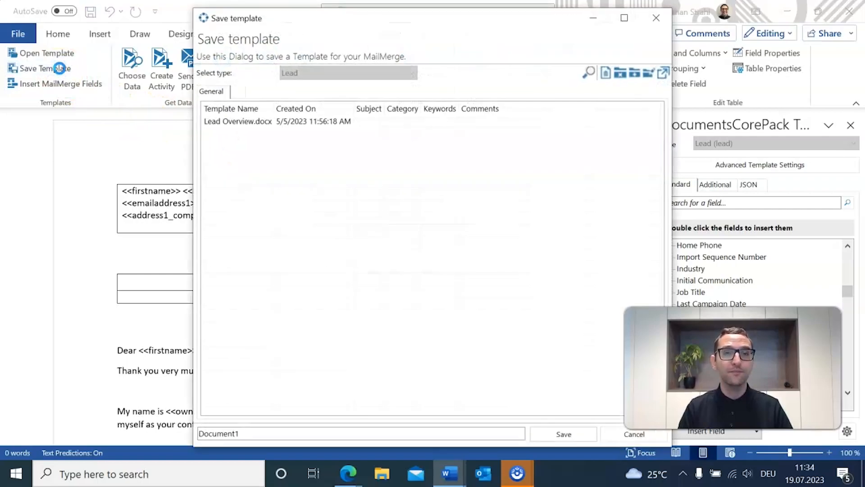
{"action": "double_click", "coordinate": [324, 435]}
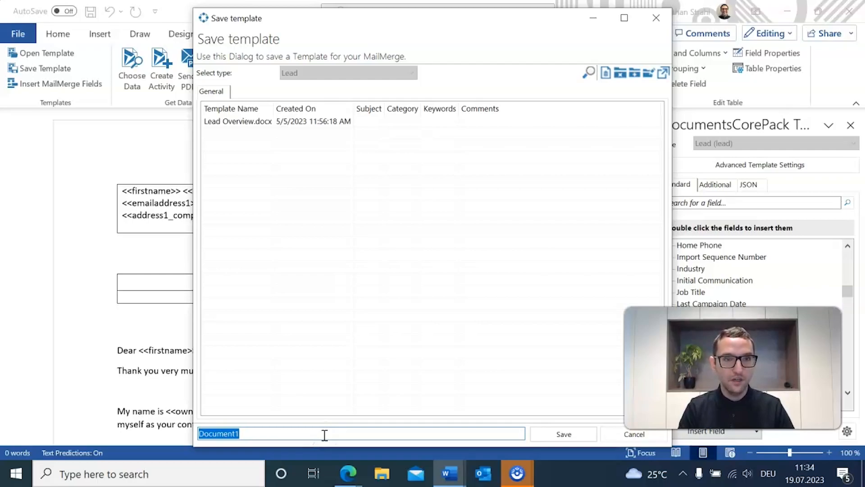
{"action": "type", "text": "NewLead"}
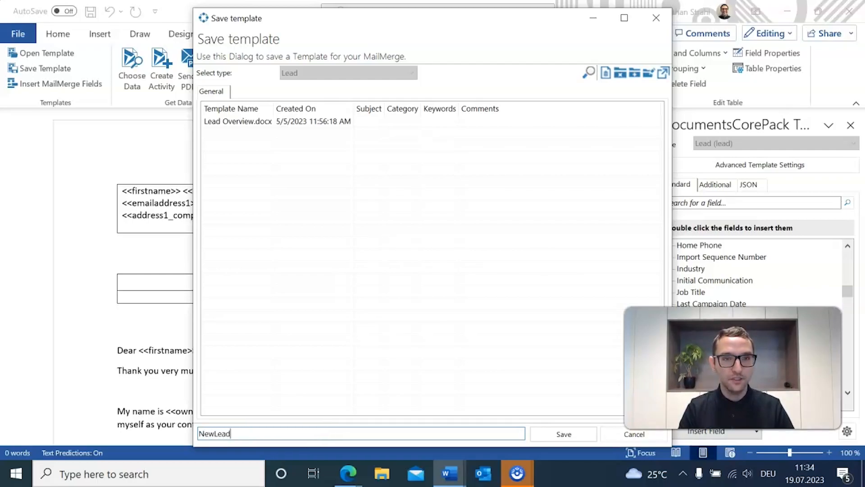
{"action": "key", "text": "Return"}
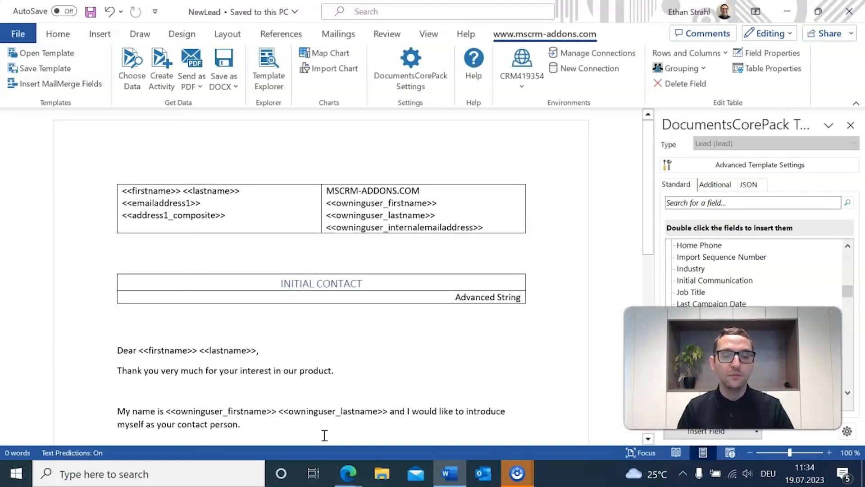
Switch to the browser window showing the sample lead record in Dynamics 365.
{"action": "mouse_move", "coordinate": [350, 479]}
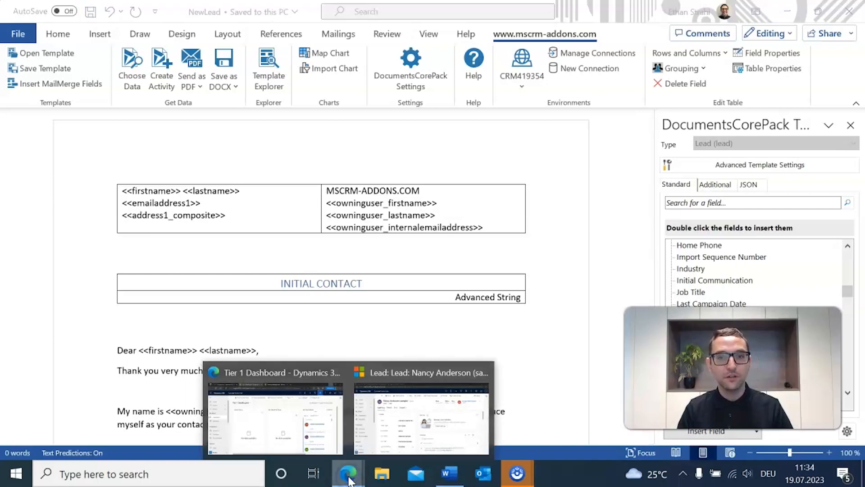
{"action": "left_click", "coordinate": [421, 420]}
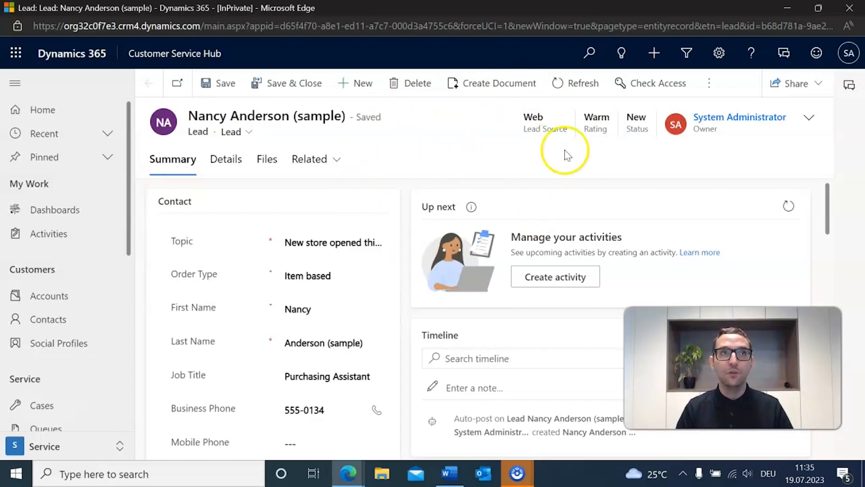
{"action": "left_click", "coordinate": [716, 90]}
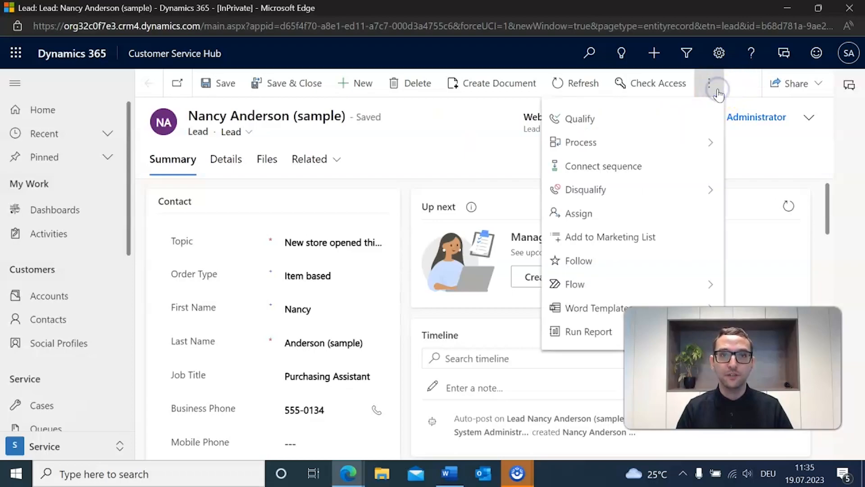
{"action": "left_click", "coordinate": [445, 121]}
{"action": "left_click", "coordinate": [469, 85]}
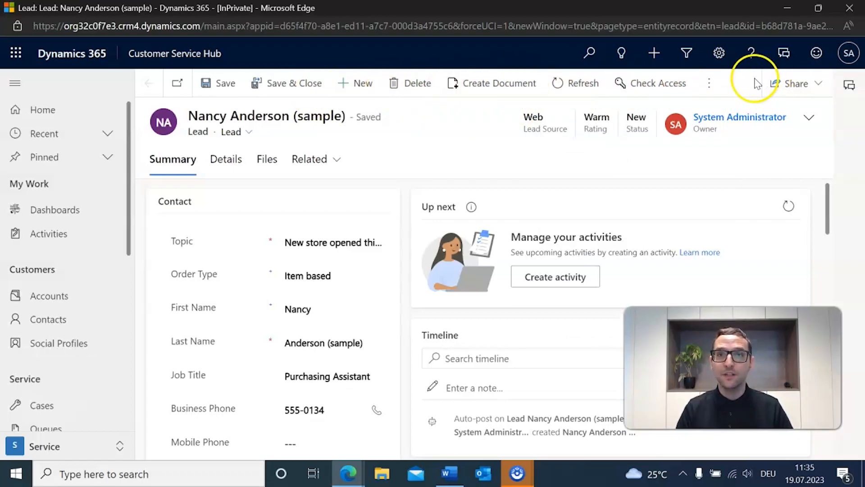
{"action": "left_click", "coordinate": [718, 85]}
{"action": "left_click", "coordinate": [482, 151]}
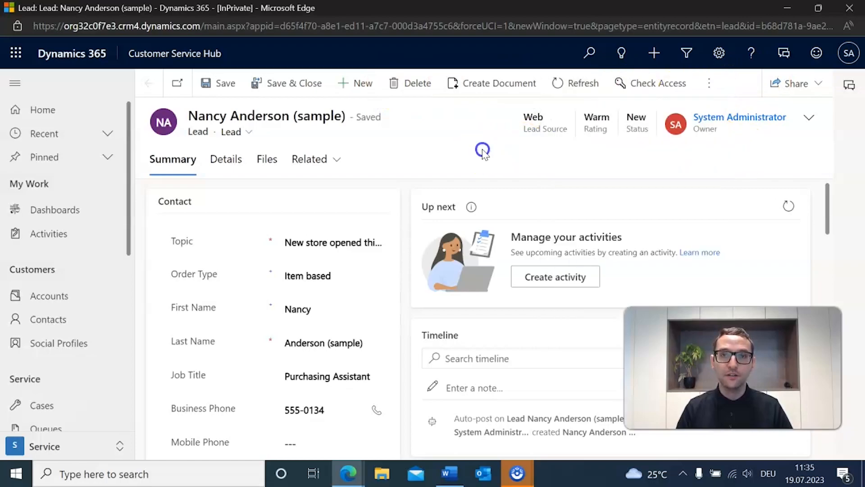
Create a PDF document for the lead from the NewLead.docx template and attach it as a note.
{"action": "left_click", "coordinate": [479, 89]}
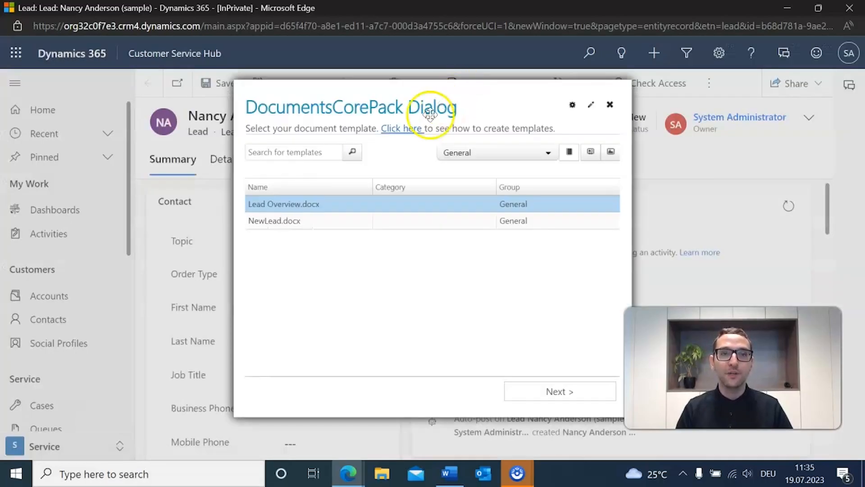
{"action": "left_click", "coordinate": [344, 222]}
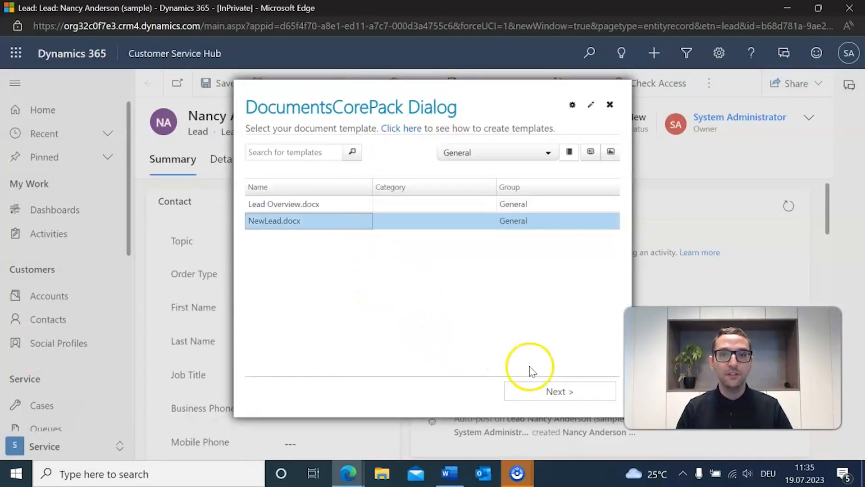
{"action": "left_click", "coordinate": [535, 391]}
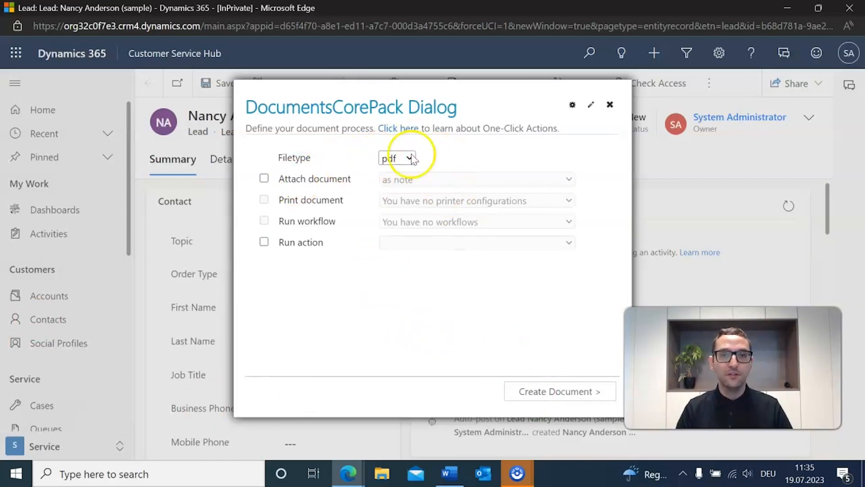
{"action": "left_click", "coordinate": [264, 179]}
{"action": "left_click", "coordinate": [521, 387]}
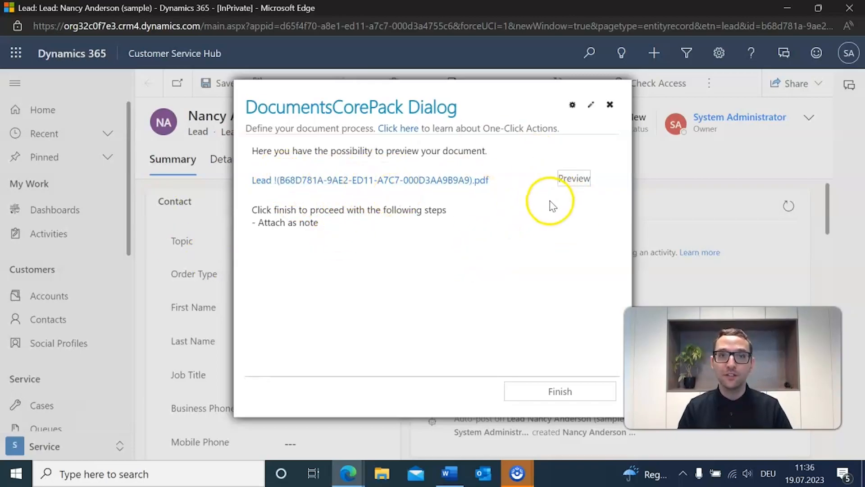
{"action": "left_click", "coordinate": [550, 390]}
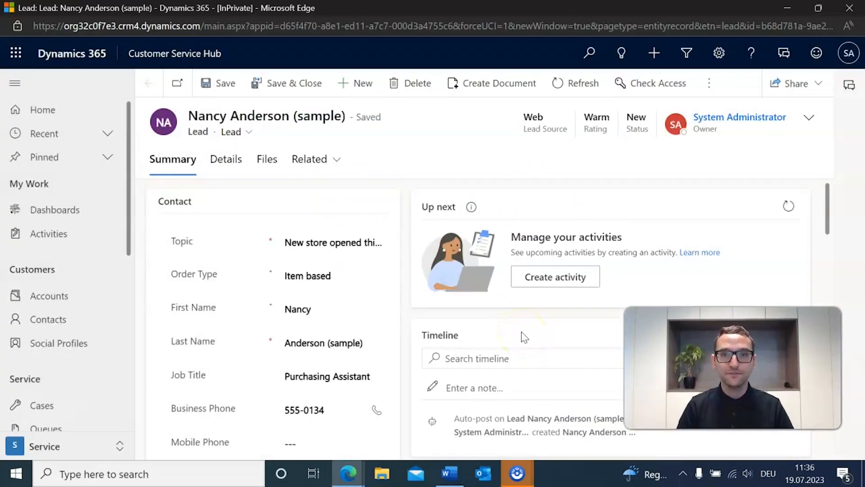
Refresh the lead record, download the PDF attached to the new timeline note and open it.
{"action": "left_click", "coordinate": [579, 83]}
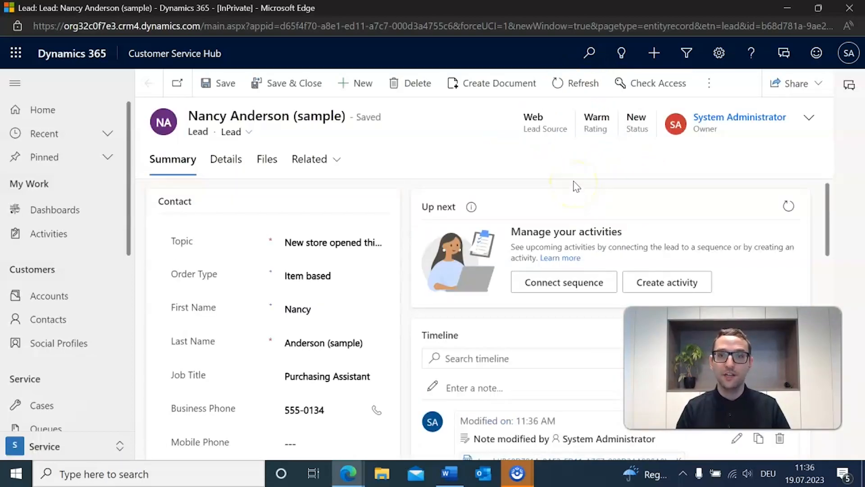
{"action": "scroll", "coordinate": [573, 183], "scroll_direction": "down", "scroll_amount": 4}
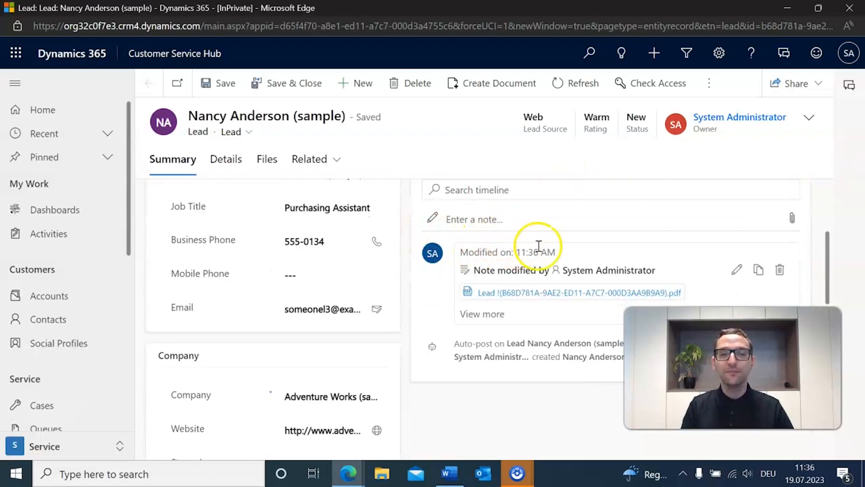
{"action": "left_click", "coordinate": [507, 293]}
{"action": "left_click", "coordinate": [526, 390]}
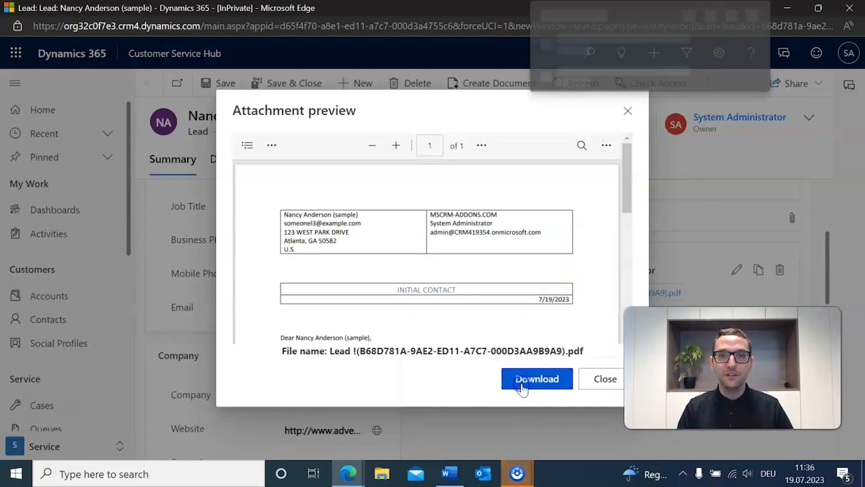
{"action": "left_click", "coordinate": [601, 70]}
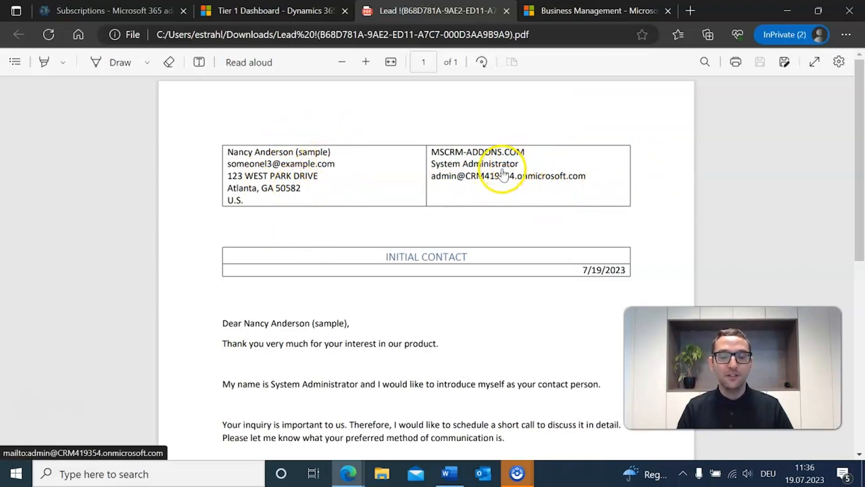
Check the generated letter's merged names, date and body text, and test its Phone hyperlink.
{"action": "scroll", "coordinate": [493, 213], "scroll_direction": "down", "scroll_amount": 3}
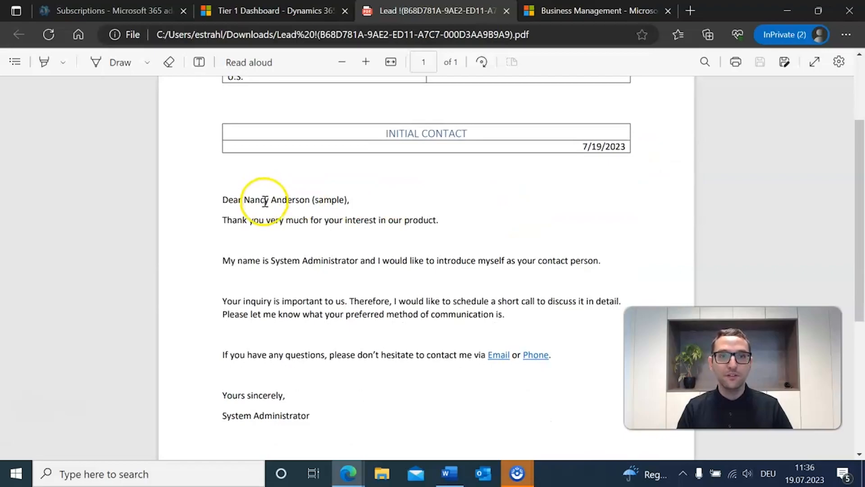
{"action": "scroll", "coordinate": [442, 275], "scroll_direction": "down", "scroll_amount": 2}
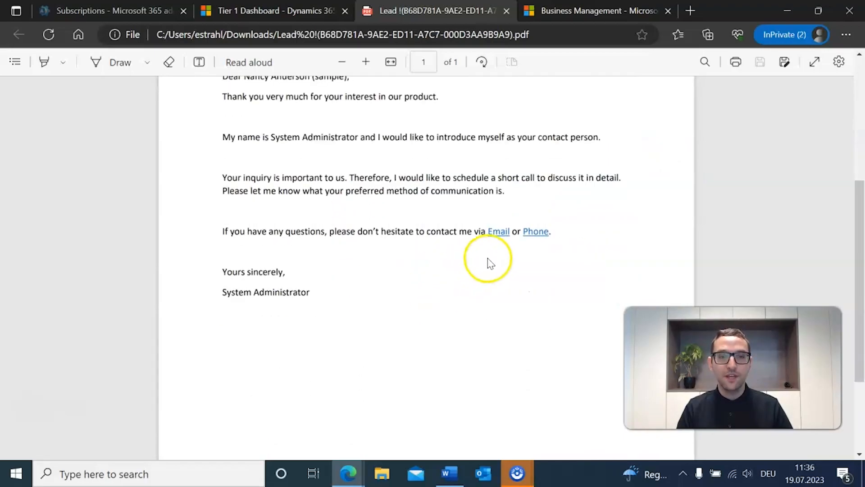
{"action": "scroll", "coordinate": [554, 244], "scroll_direction": "up", "scroll_amount": 1}
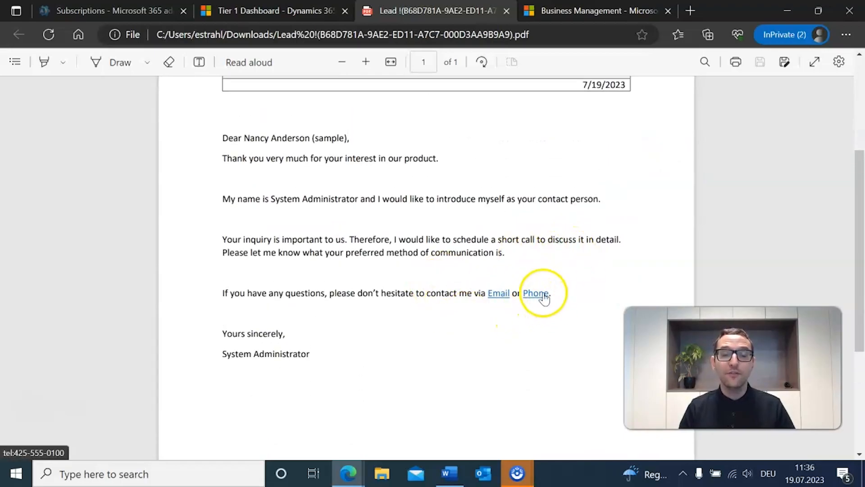
{"action": "scroll", "coordinate": [539, 297], "scroll_direction": "up", "scroll_amount": 3}
{"action": "scroll", "coordinate": [539, 297], "scroll_direction": "down", "scroll_amount": 3}
{"action": "left_click", "coordinate": [540, 389]}
{"action": "left_click", "coordinate": [530, 293]}
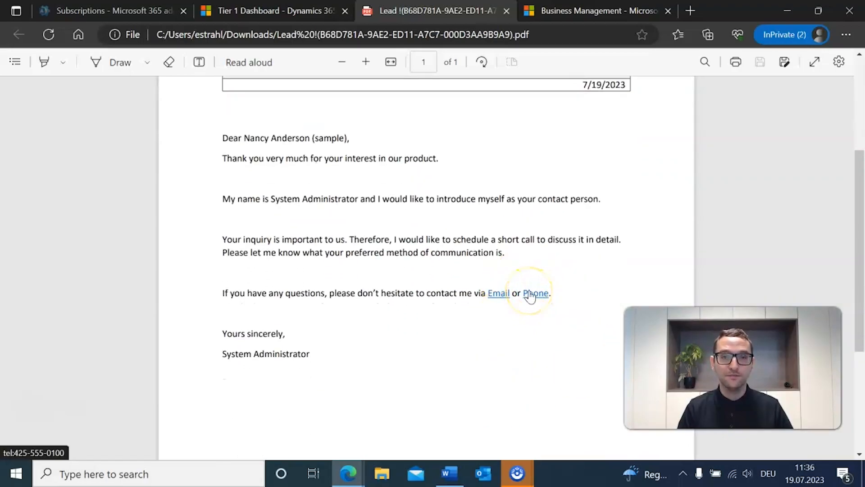